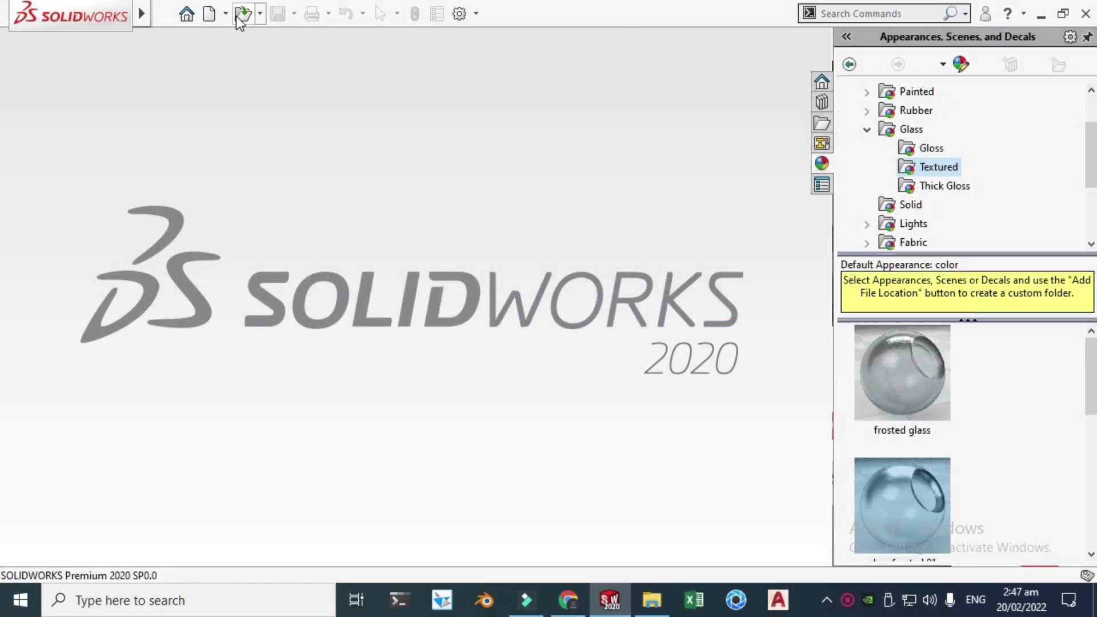
Create a new assembly and place the Mug part at the origin
click(210, 14)
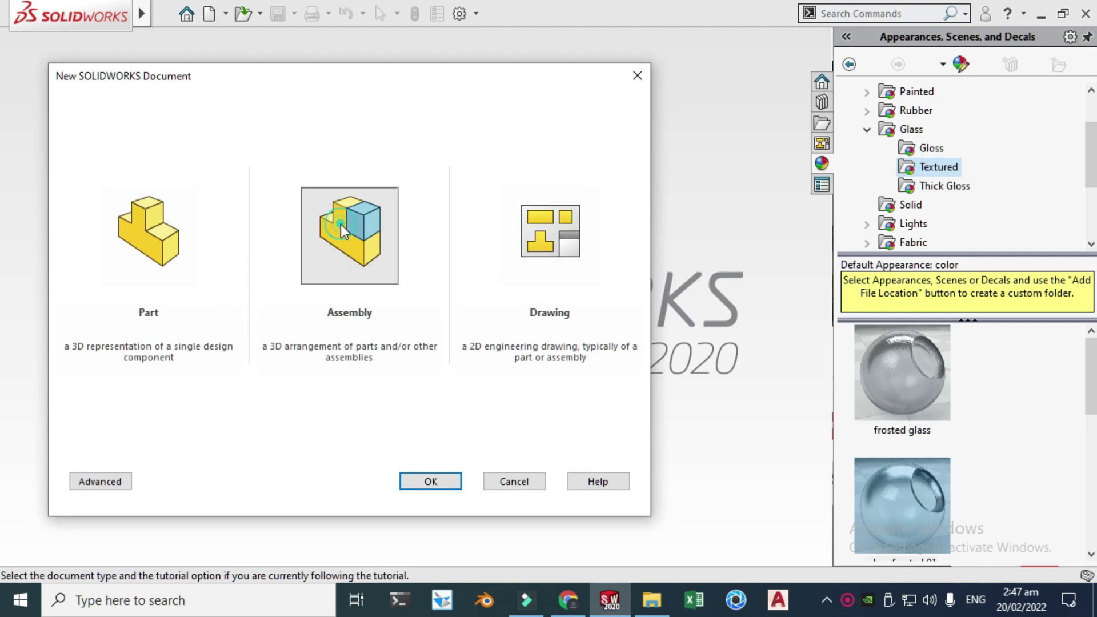
click(428, 480)
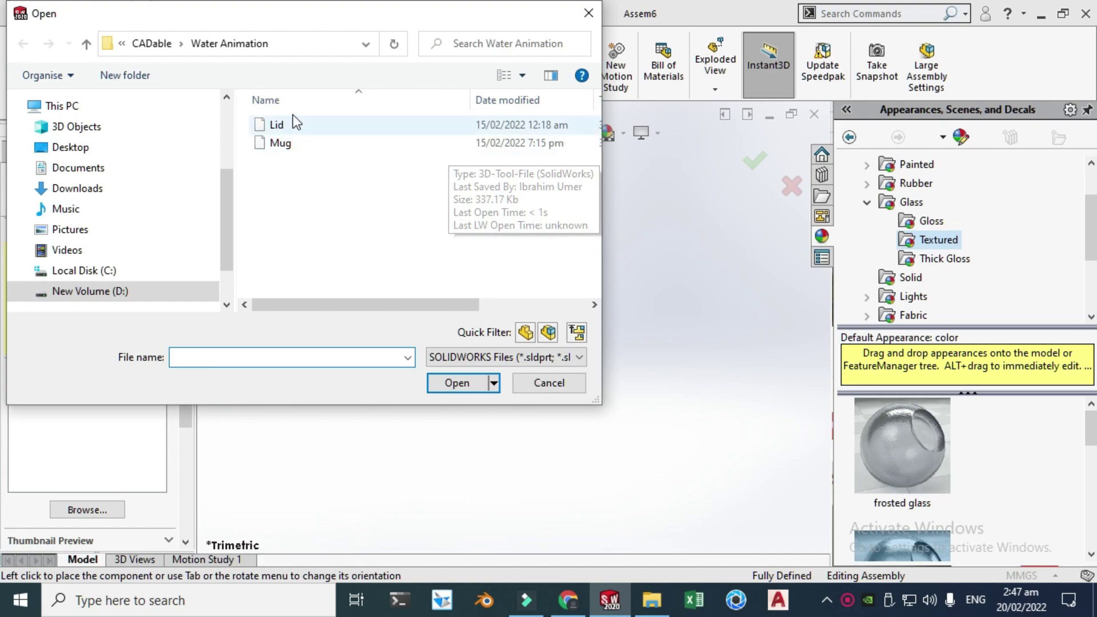
click(283, 147)
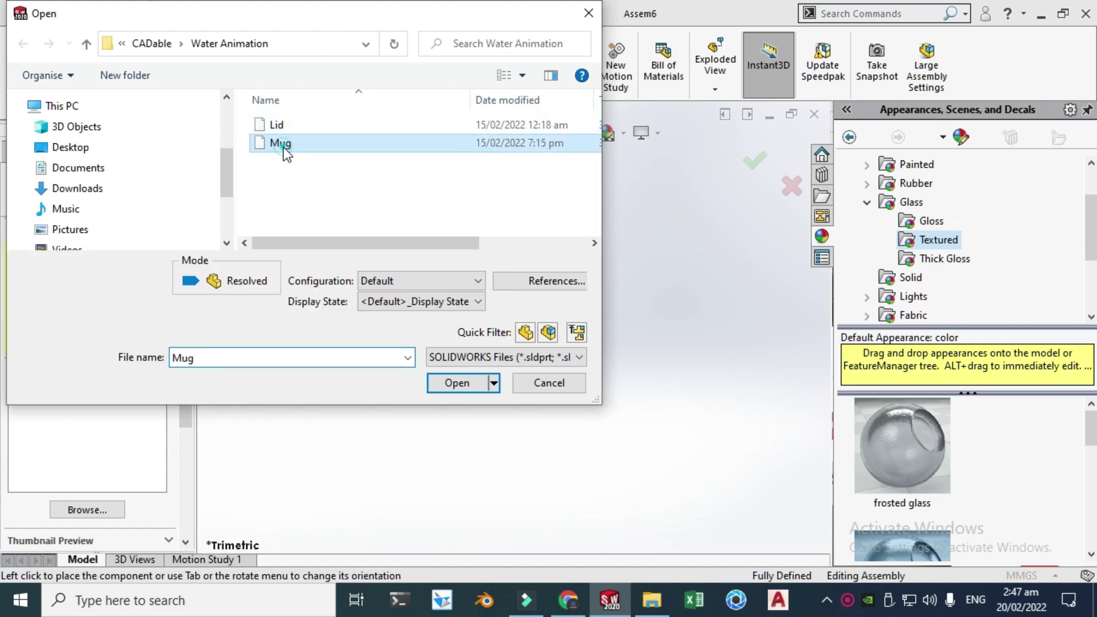
click(448, 387)
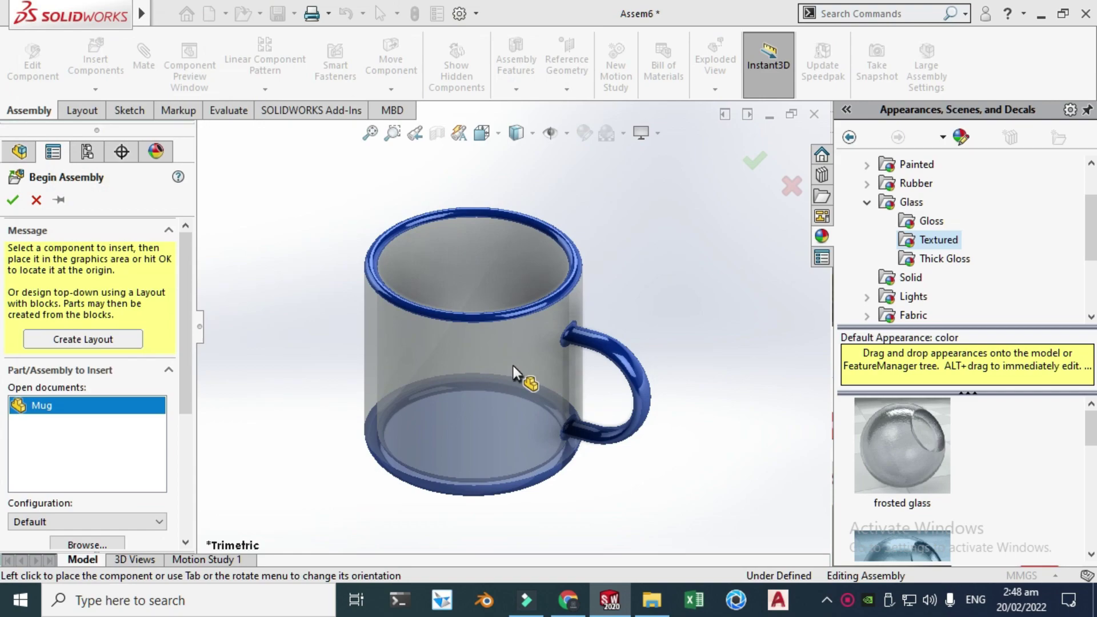
click(513, 365)
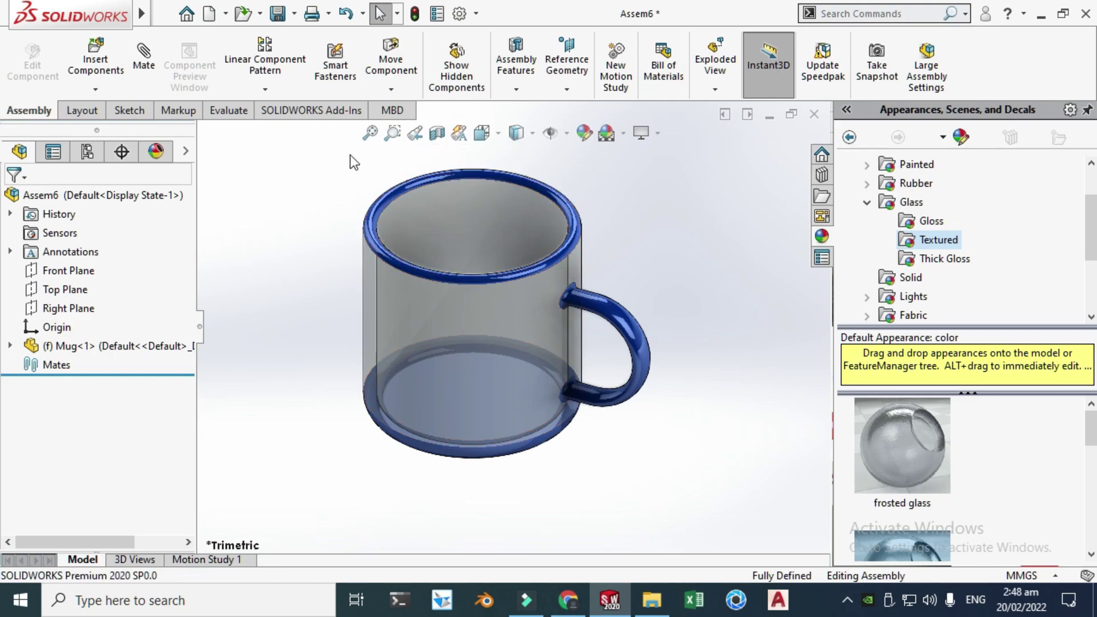
Insert the Lid part and place it floating above the mug
click(104, 94)
click(123, 108)
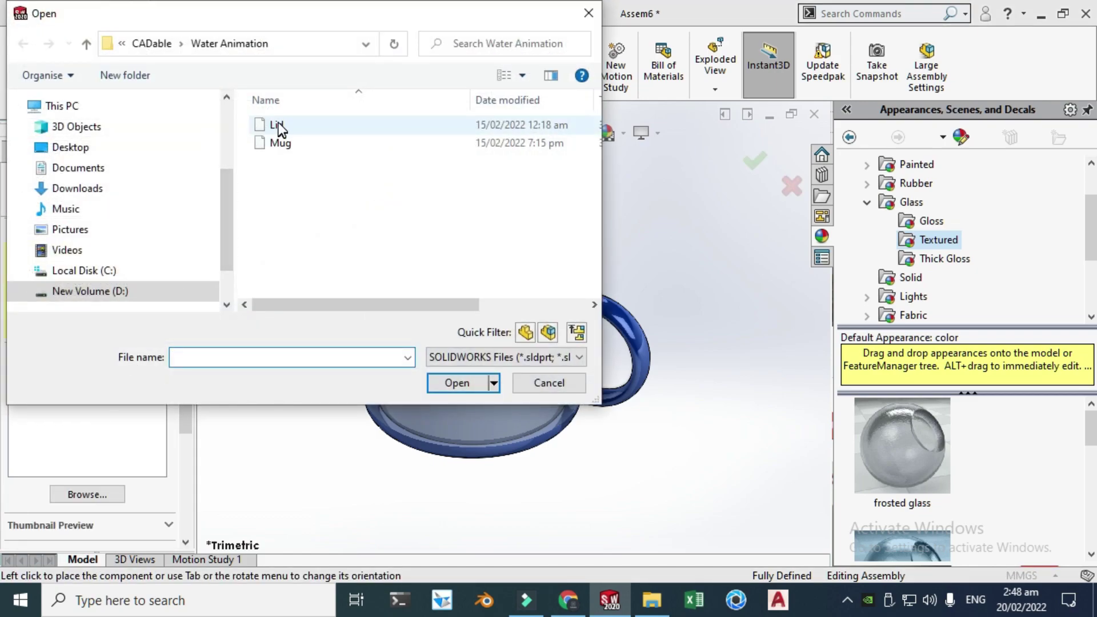
click(279, 129)
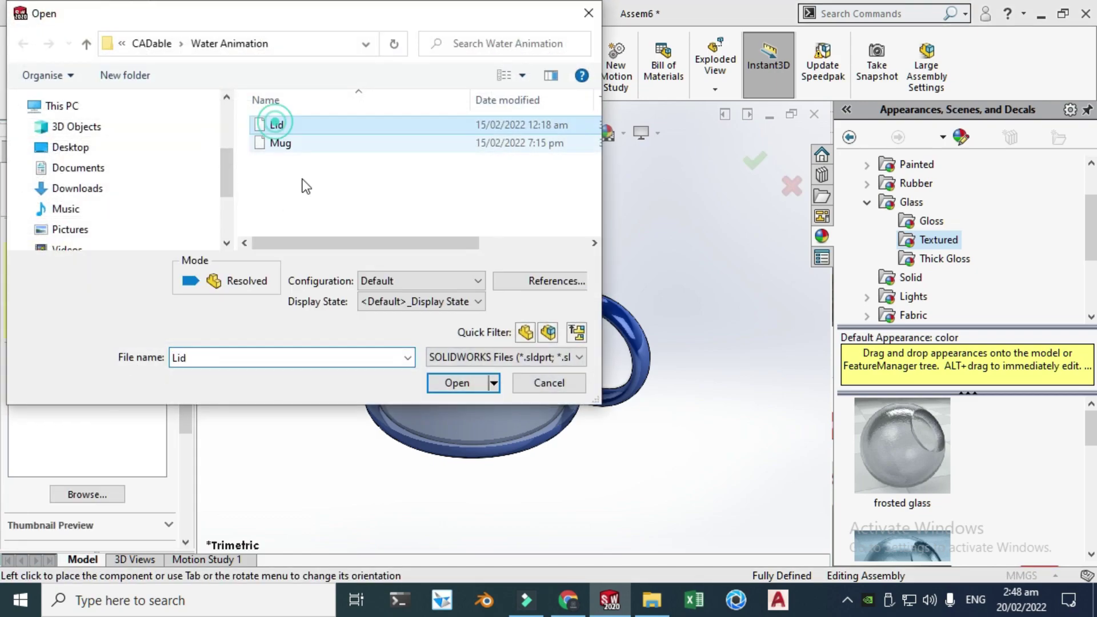
click(448, 387)
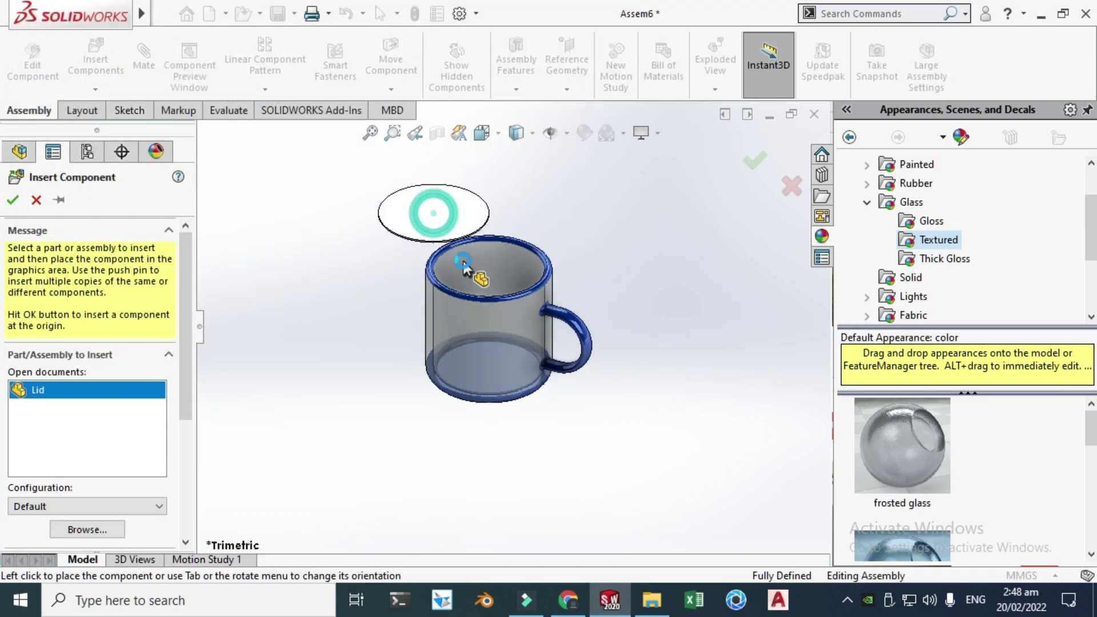
click(463, 266)
scroll(464, 241, down, 4)
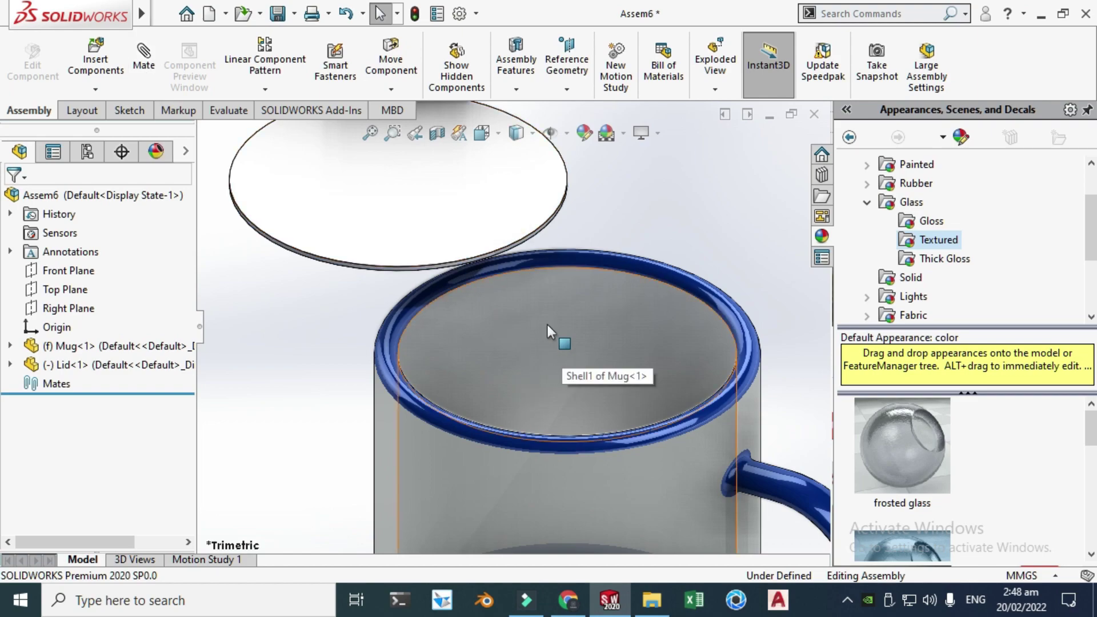
Add a concentric mate between the lid face and the mug's inner face
click(143, 57)
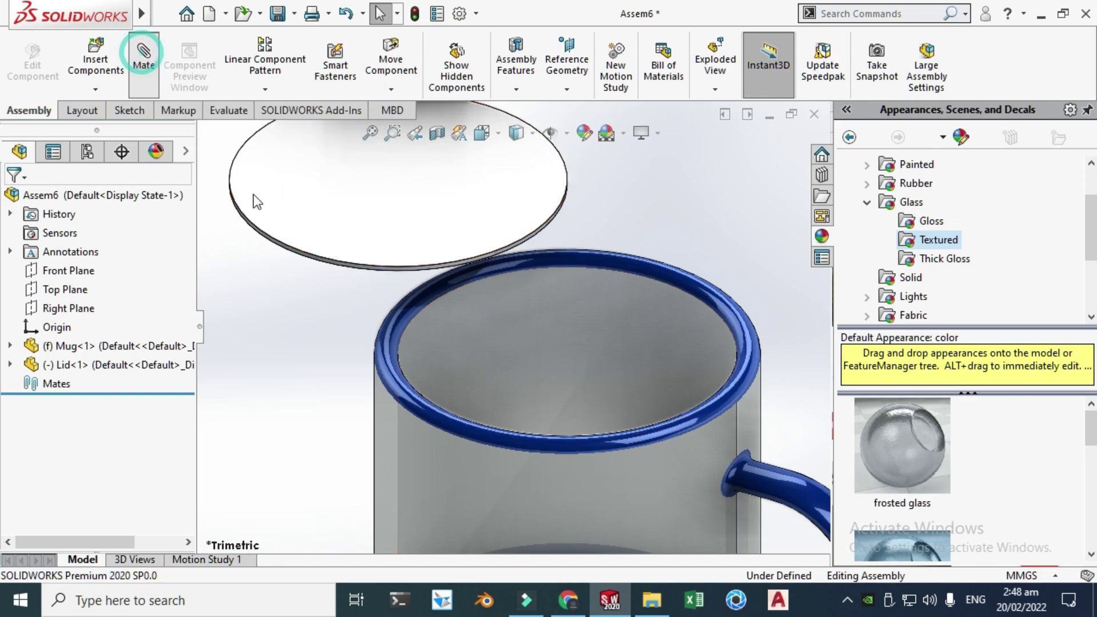
scroll(409, 273, down, 5)
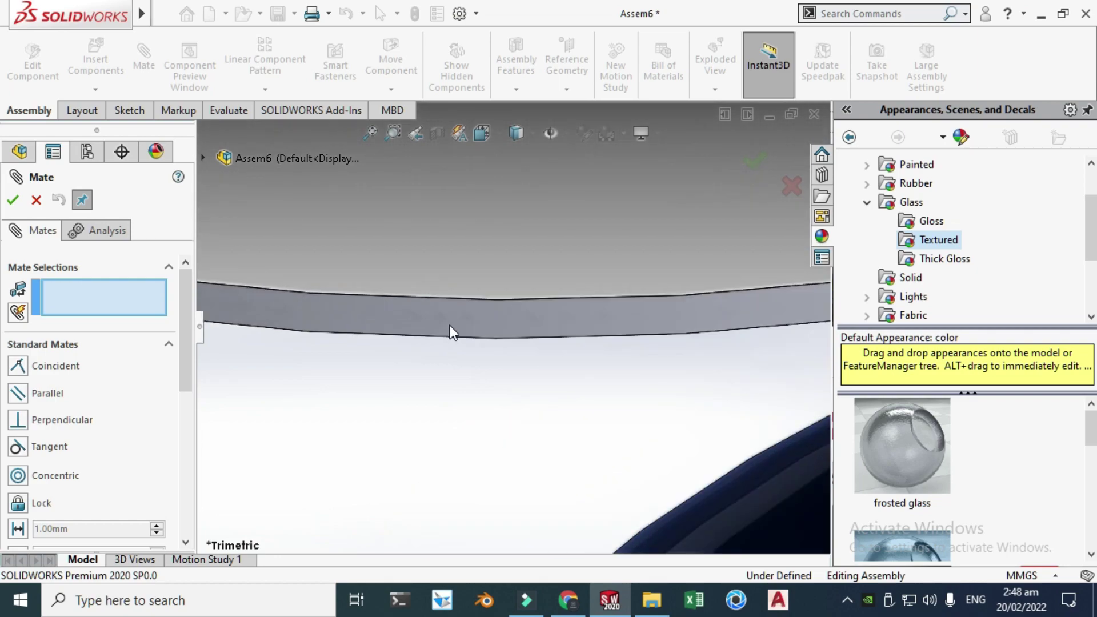
click(449, 320)
scroll(462, 306, up, 5)
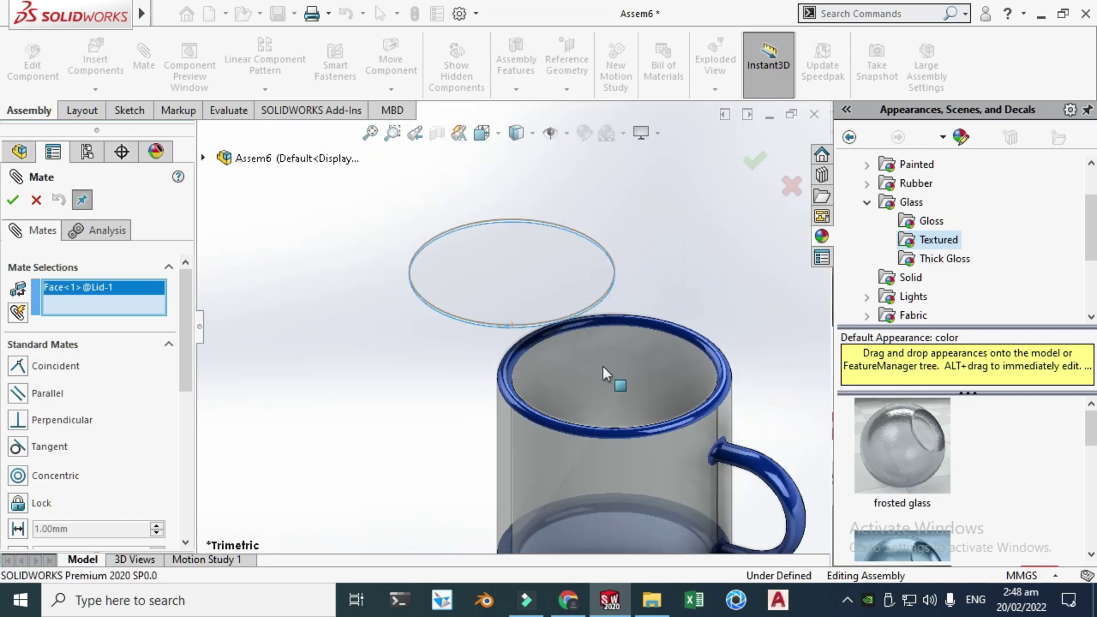
click(590, 355)
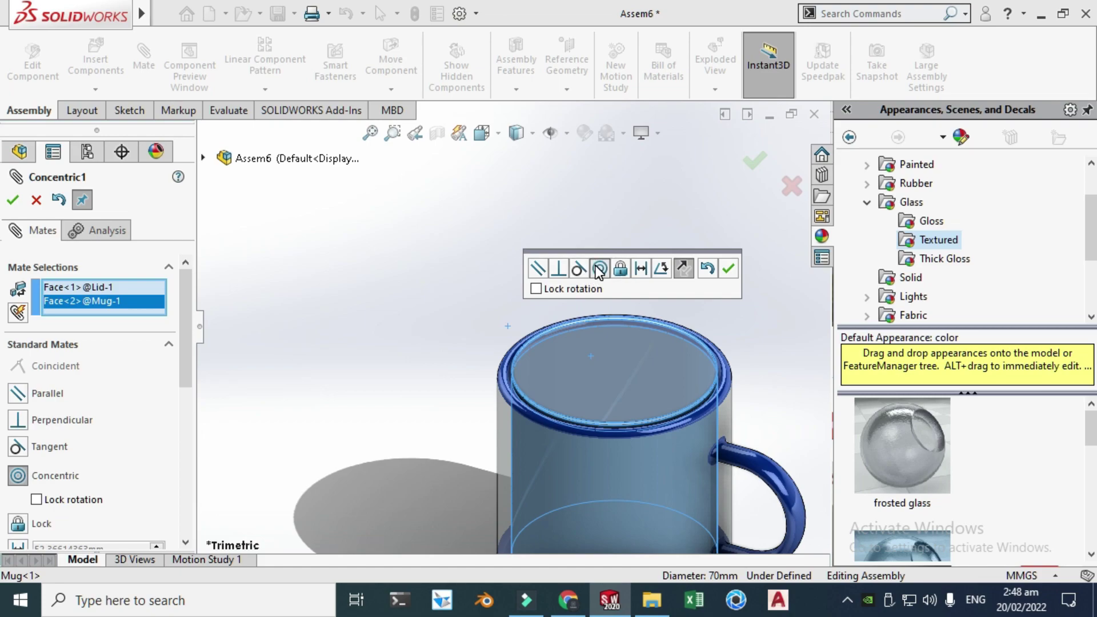
click(727, 268)
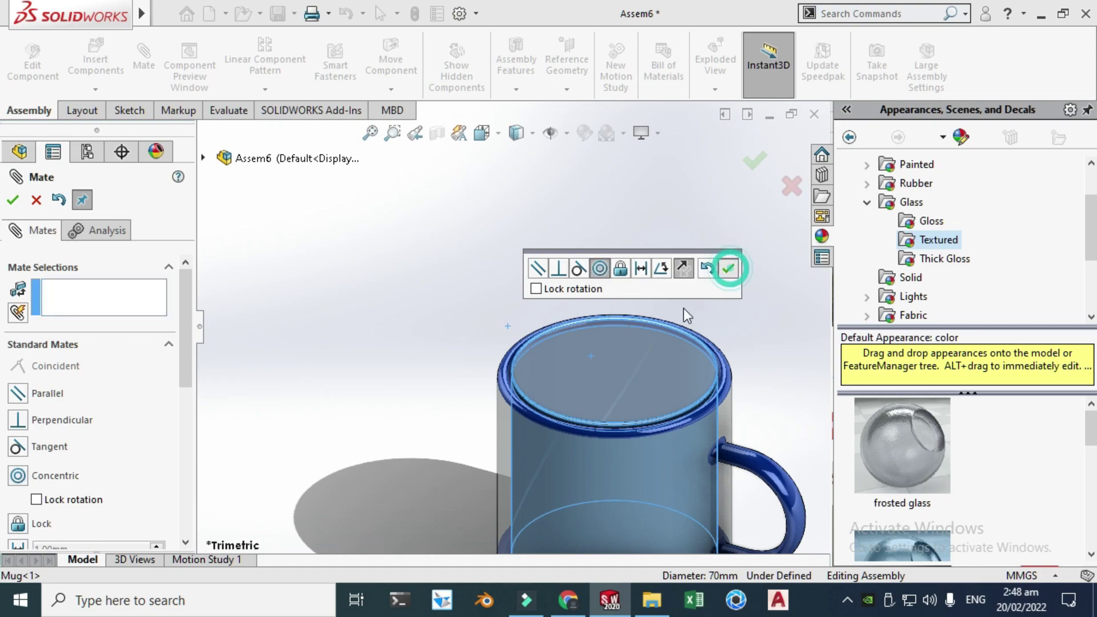
scroll(650, 337, up, 3)
key(Escape)
Drag the lid up so it sits centred on the mug's rim
scroll(584, 347, down, 5)
scroll(534, 336, up, 3)
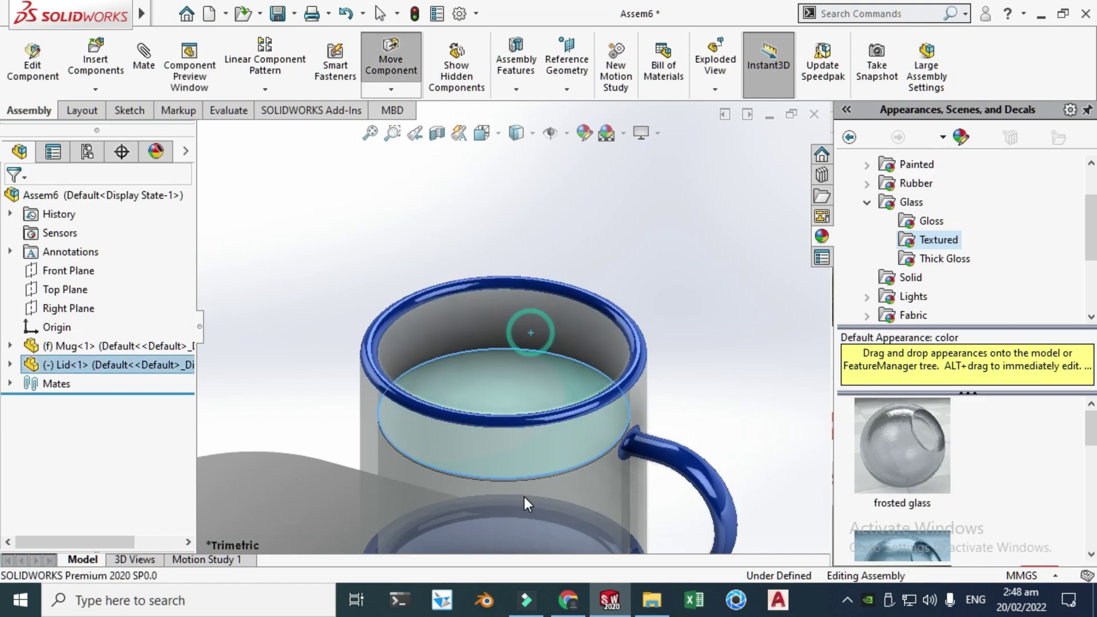
drag(538, 325, 510, 384)
scroll(512, 375, up, 2)
key(Escape)
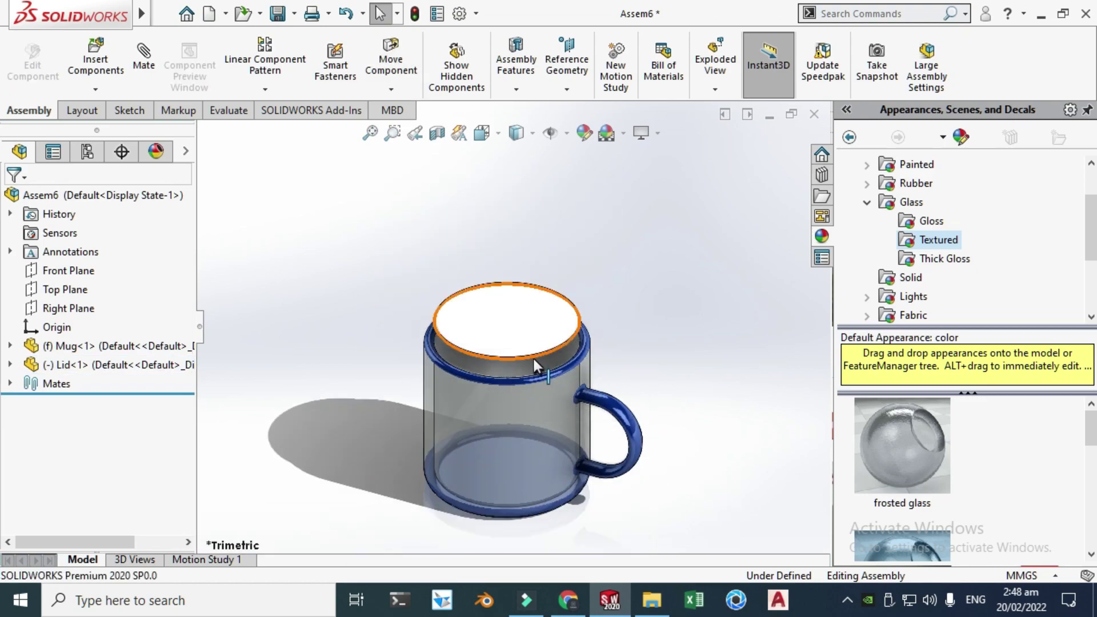
Change the scene background to Plain White
click(623, 135)
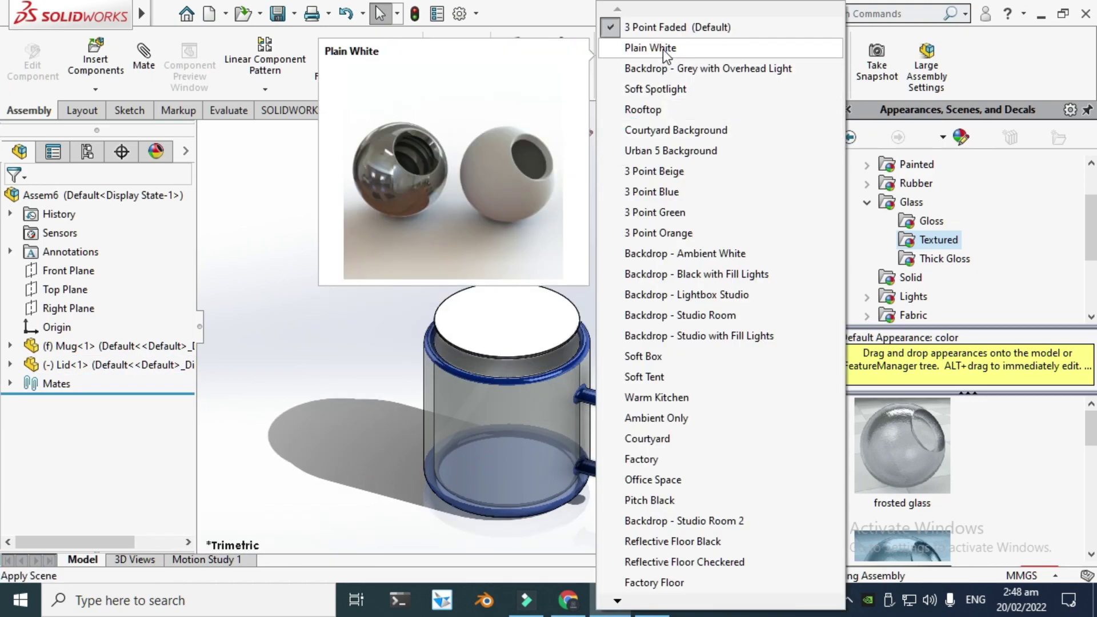
click(647, 114)
scroll(611, 421, down, 2)
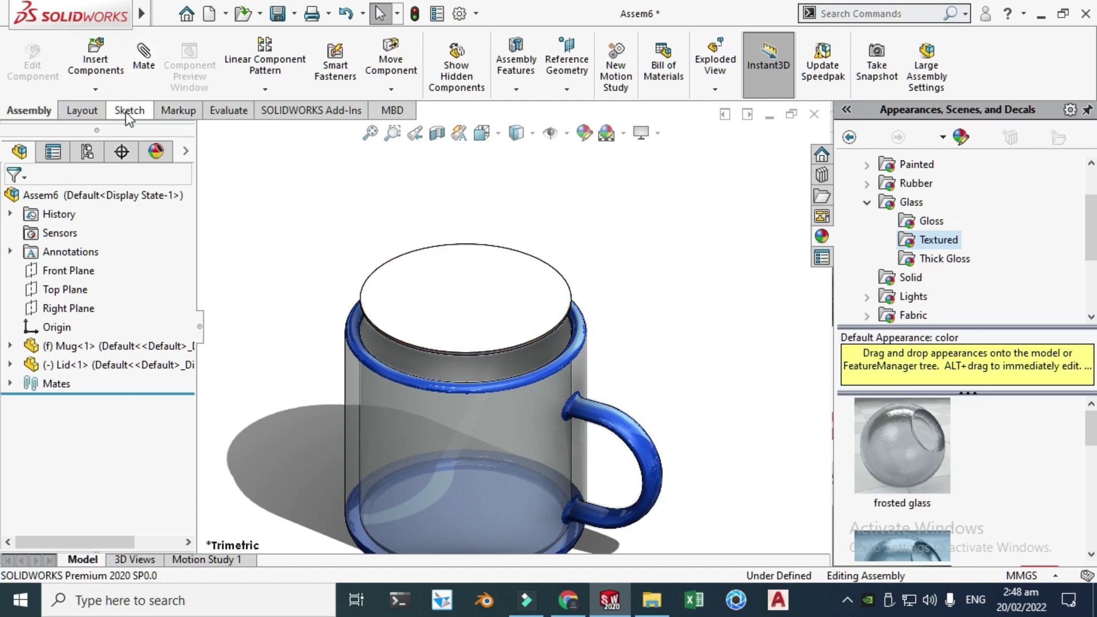
Add a new empty part to the assembly from the Insert Components drop-down
click(81, 90)
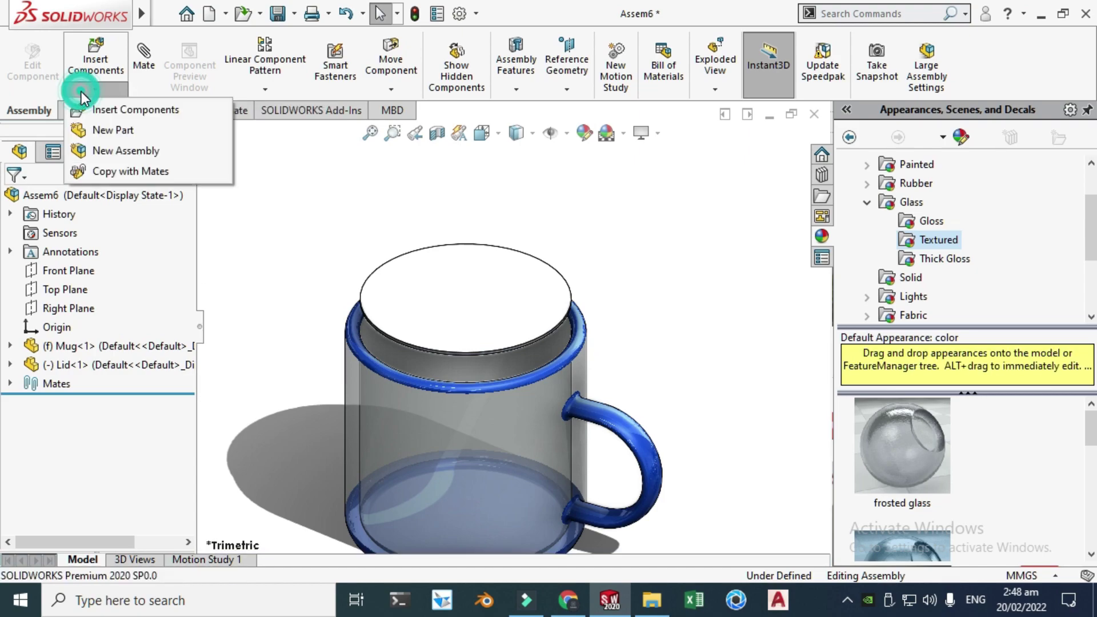
click(101, 131)
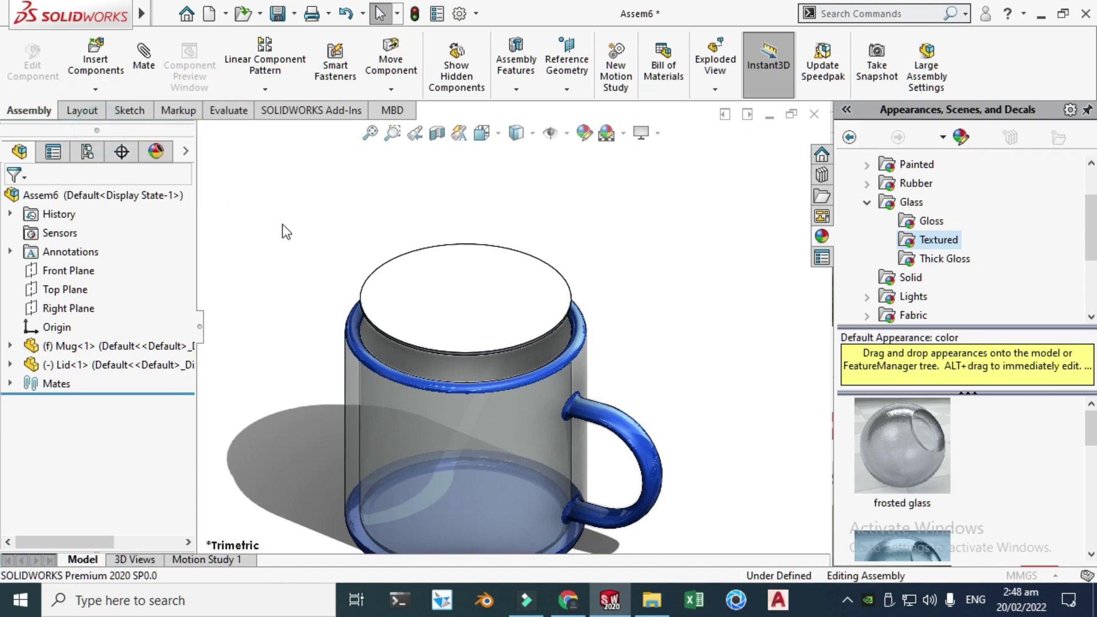
scroll(458, 358, down, 6)
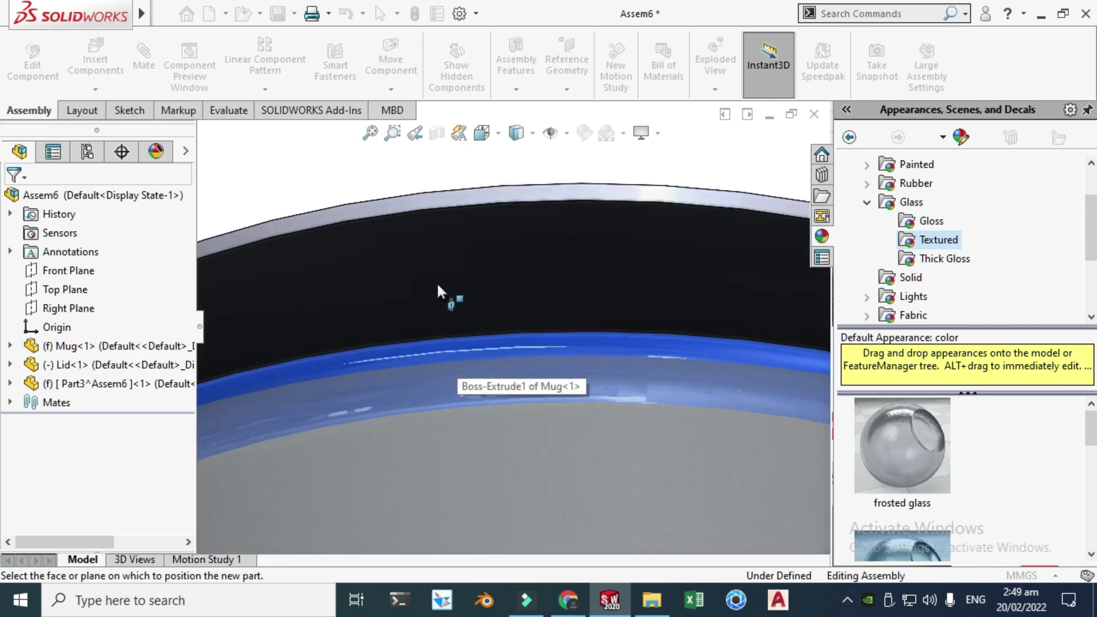
Start Part3's sketch on the selected face and tilt the view toward the mug top
click(436, 279)
scroll(436, 279, up, 8)
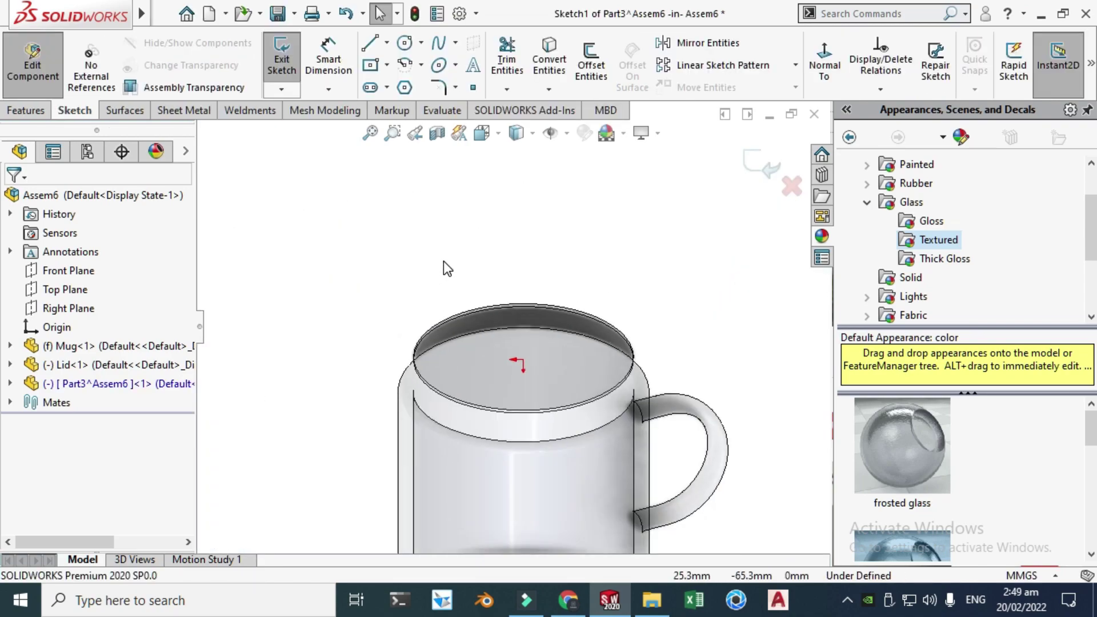
middle_drag(516, 348, 528, 351)
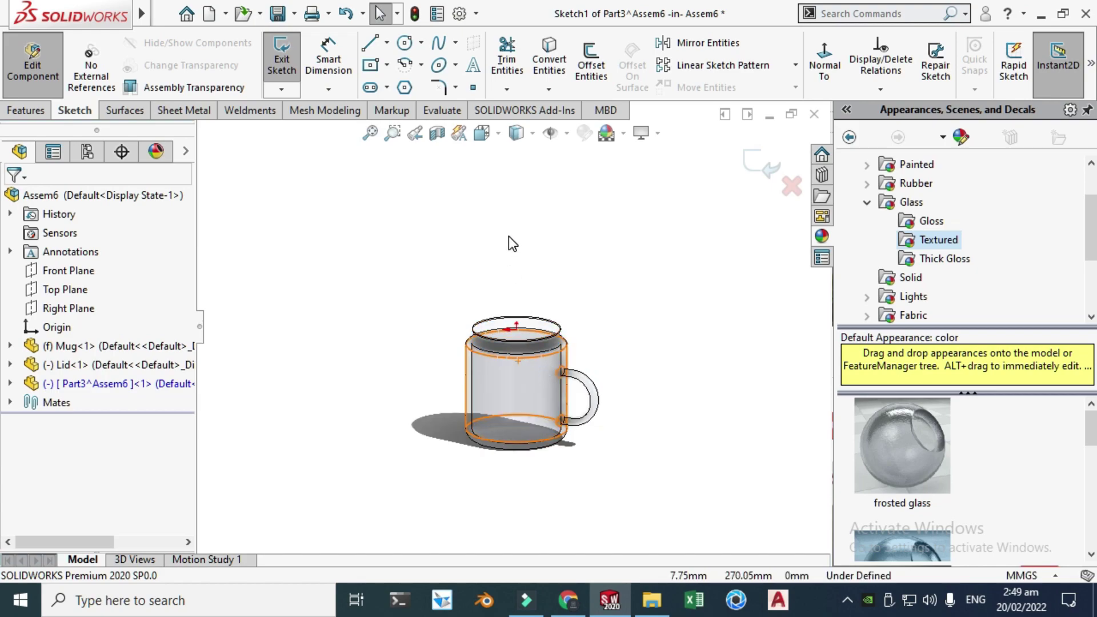
Convert the lid face's outline into Sketch1 with Convert Entities
click(557, 90)
click(571, 105)
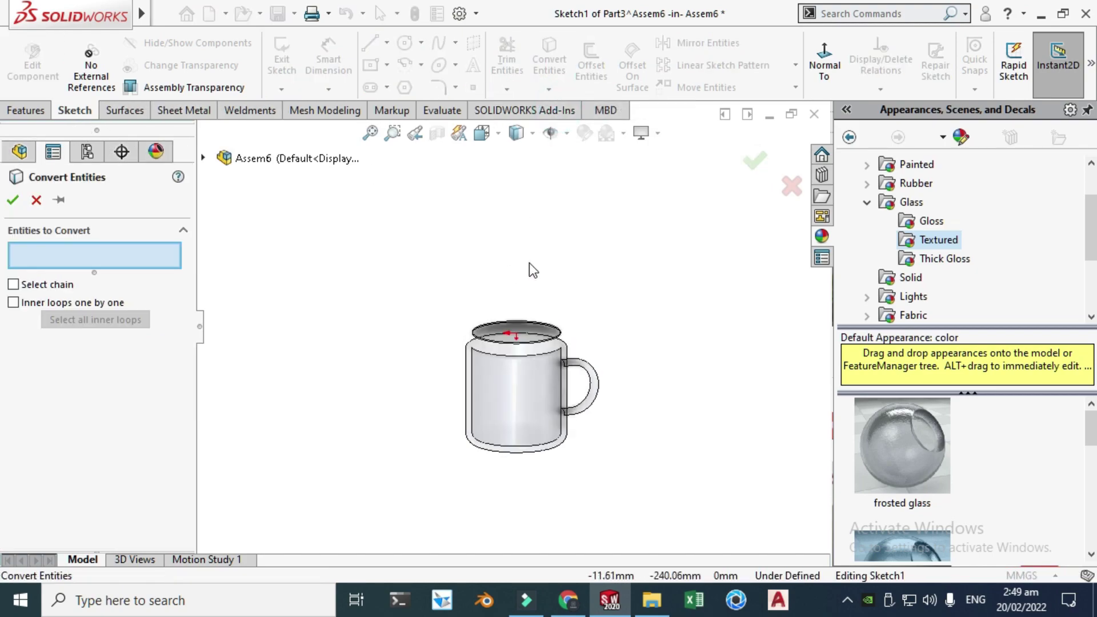
scroll(510, 330, down, 5)
scroll(509, 330, down, 3)
click(420, 355)
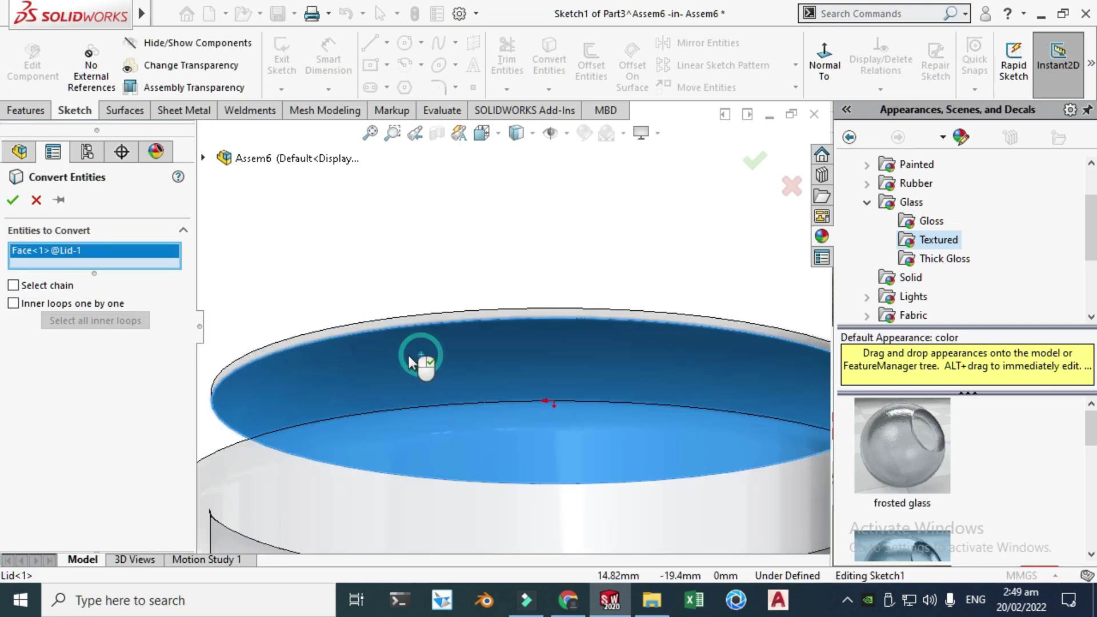
scroll(419, 319, up, 4)
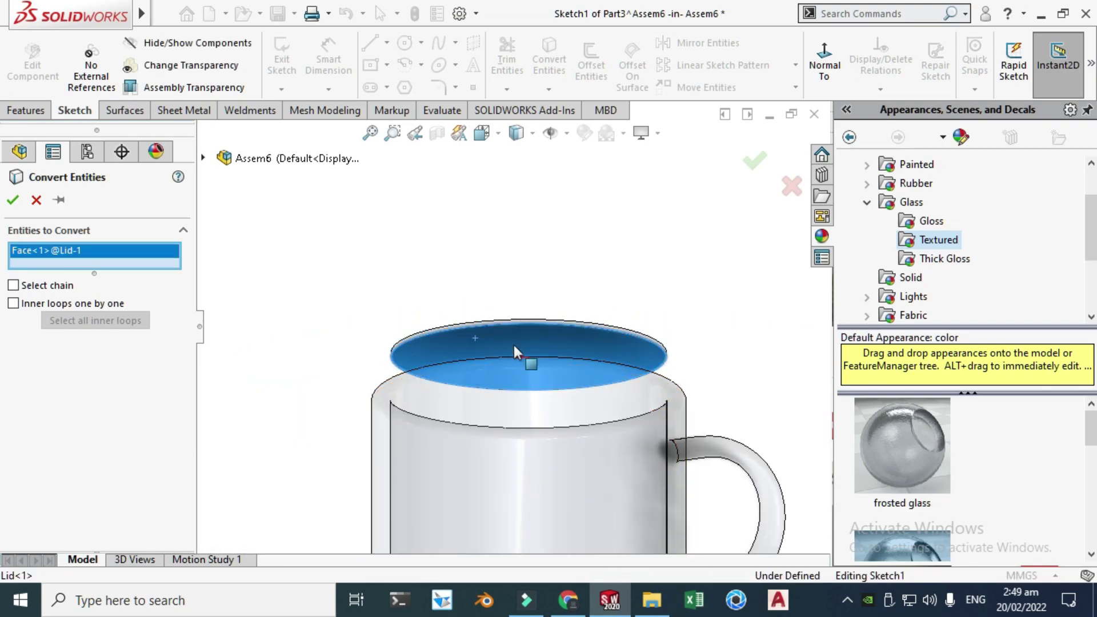
scroll(407, 346, up, 1)
click(13, 199)
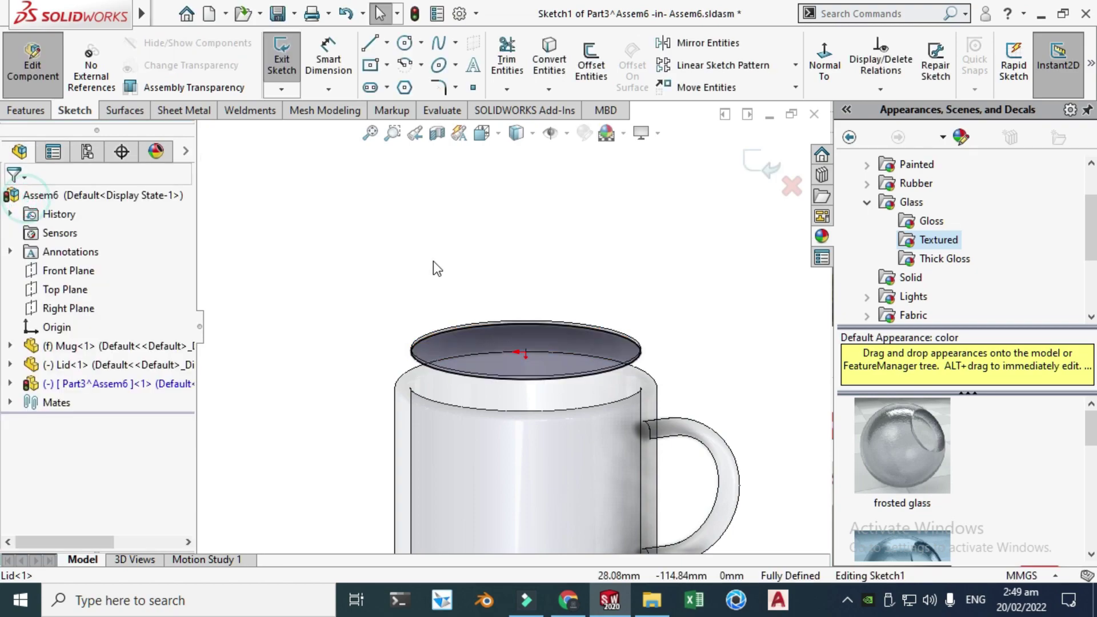
scroll(433, 263, up, 3)
middle_drag(443, 267, 488, 296)
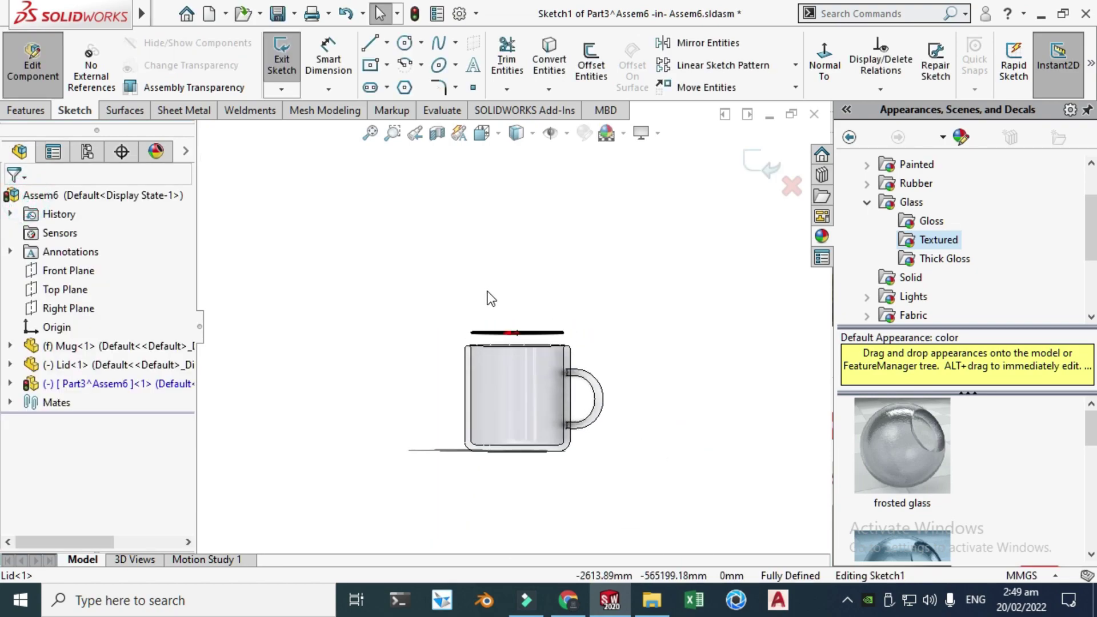
Start a Boss-Extrude of the sketch and drag it down into the mug to 33.00mm in front view
click(37, 111)
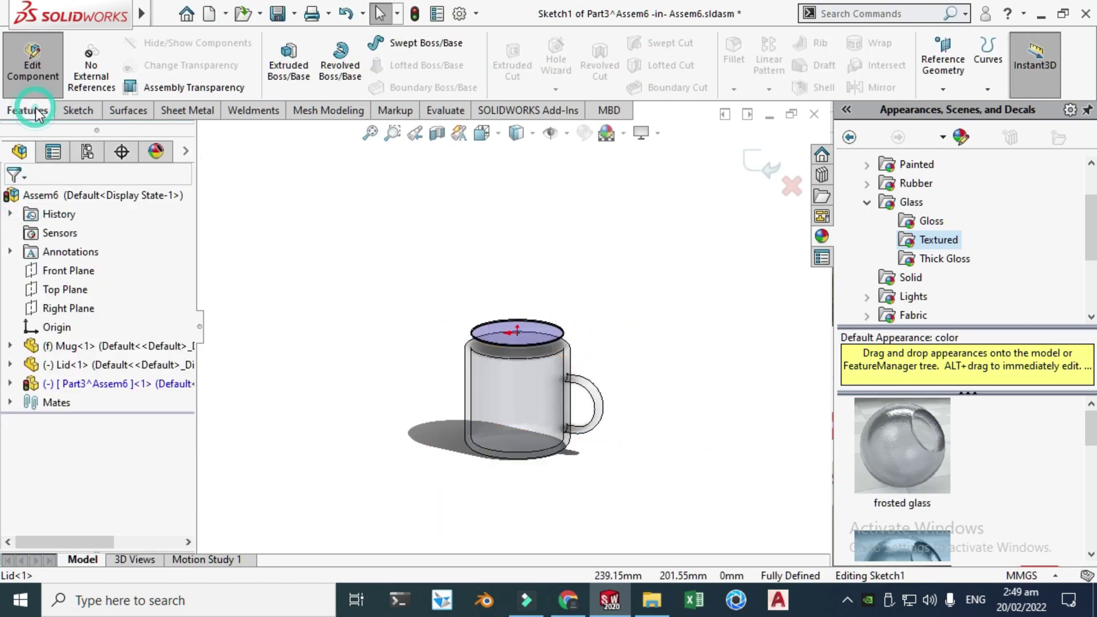
click(288, 66)
scroll(513, 393, down, 2)
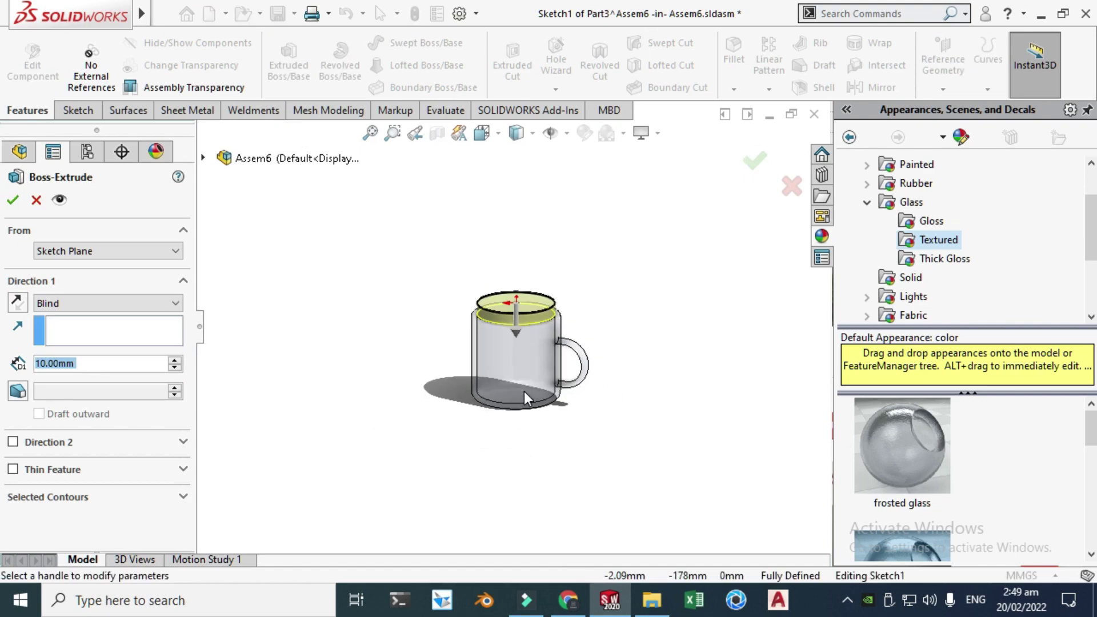
click(482, 137)
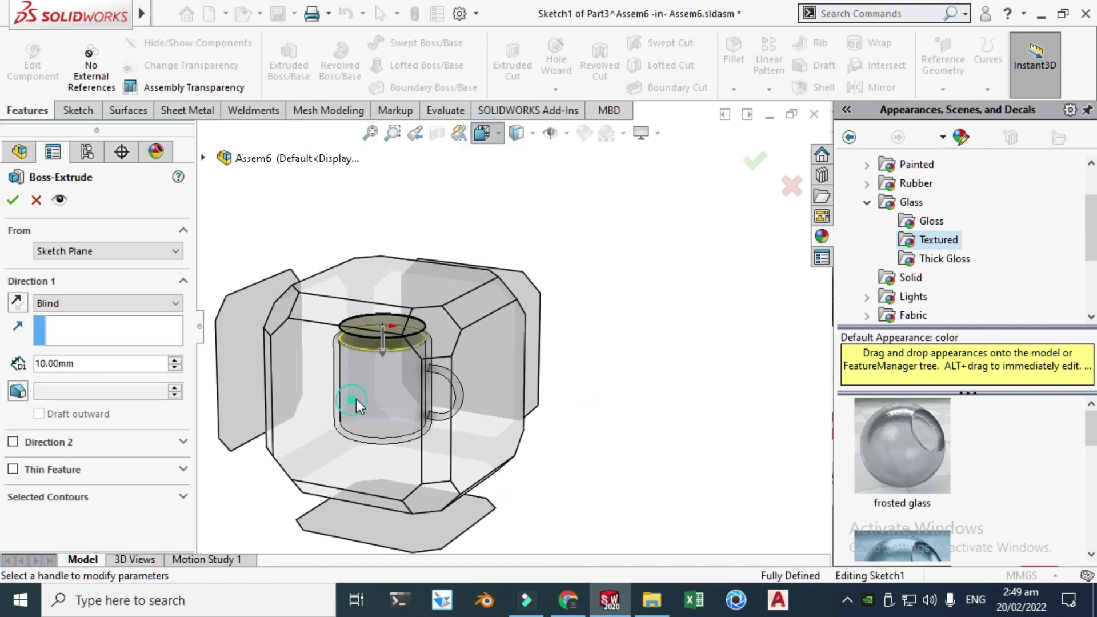
click(354, 400)
drag(516, 251, 506, 396)
scroll(465, 351, down, 6)
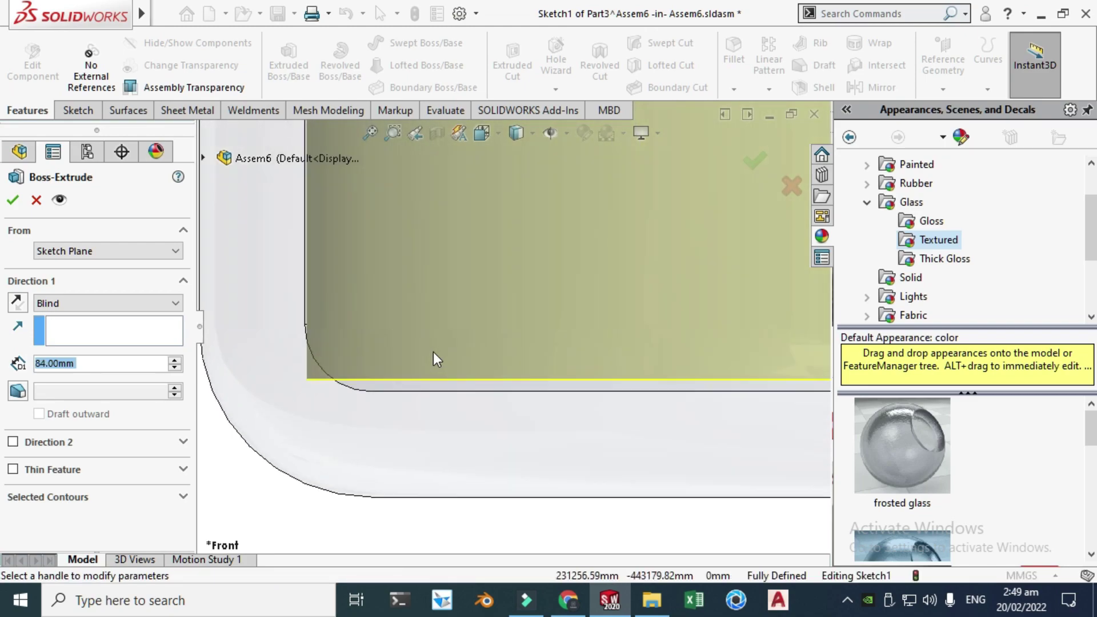
scroll(318, 348, down, 3)
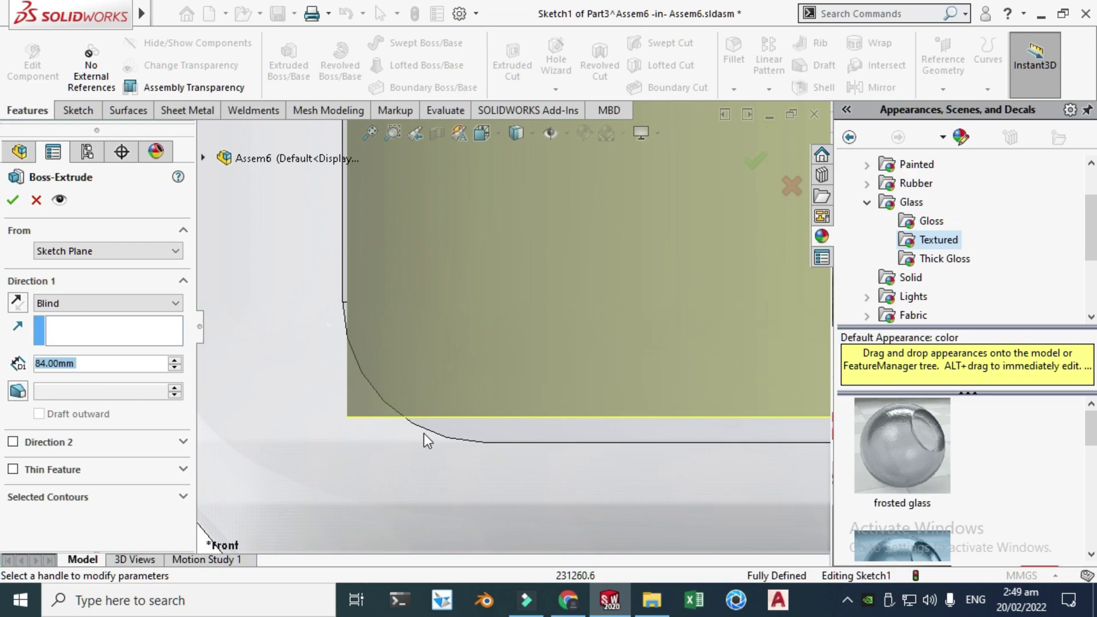
scroll(424, 433, up, 6)
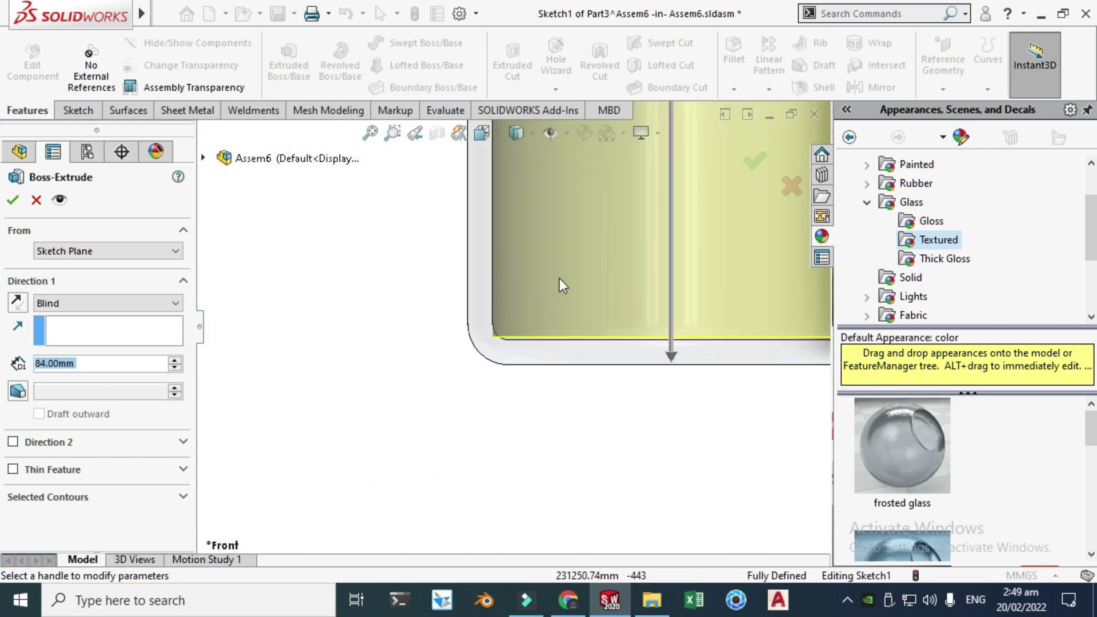
scroll(560, 274, up, 3)
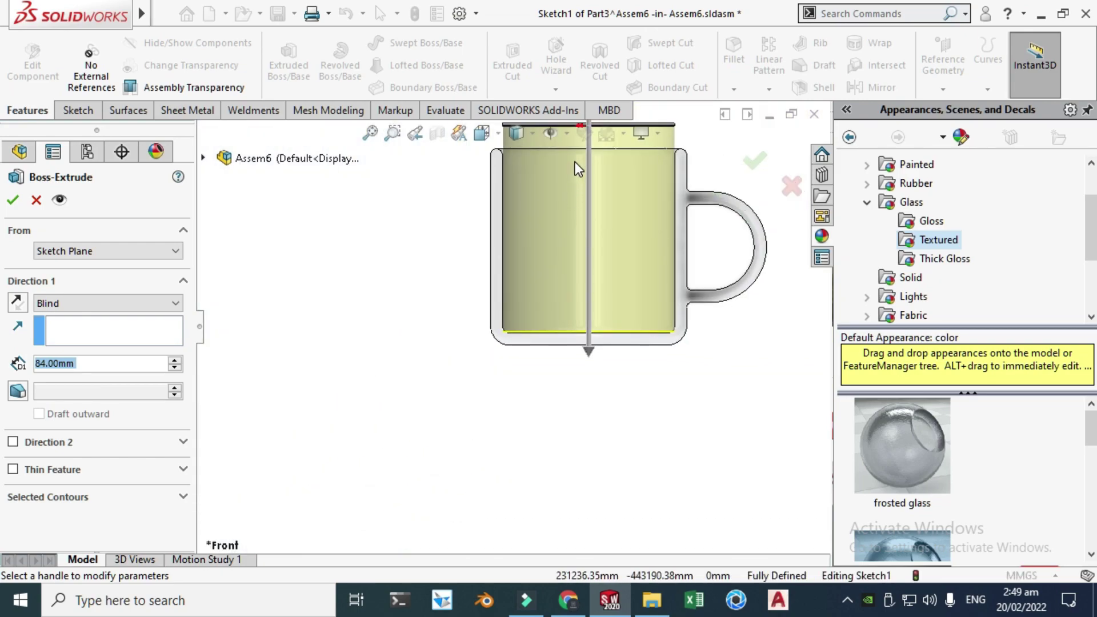
scroll(532, 325, down, 3)
scroll(496, 340, up, 4)
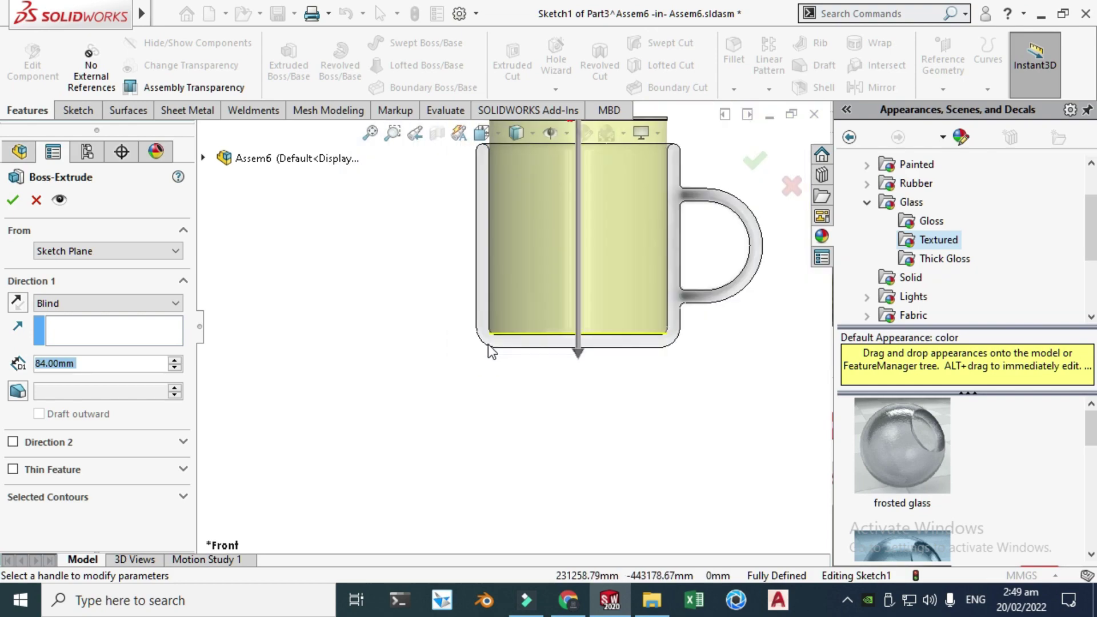
Set the extrude end condition to Up To Body on the mug body and confirm
click(45, 304)
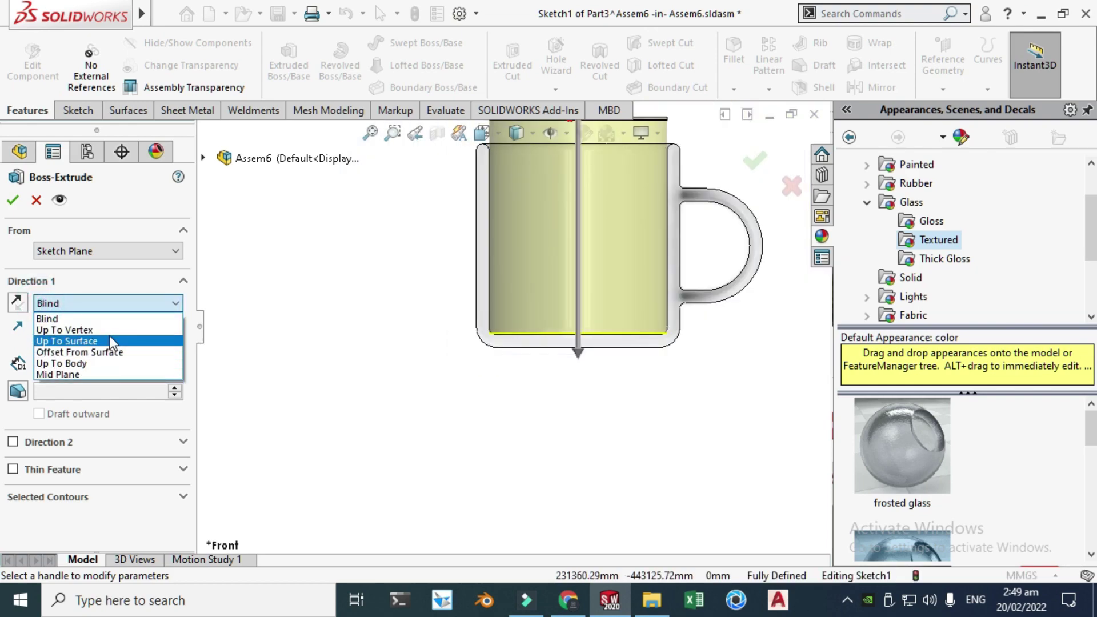
click(90, 363)
scroll(430, 311, up, 5)
scroll(537, 311, down, 5)
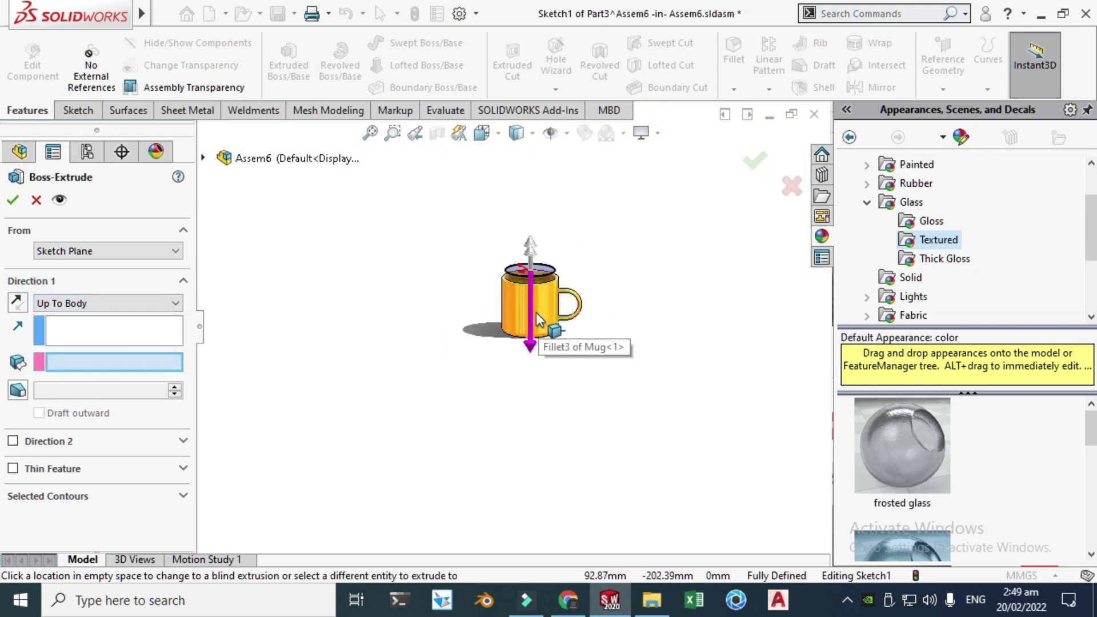
click(464, 323)
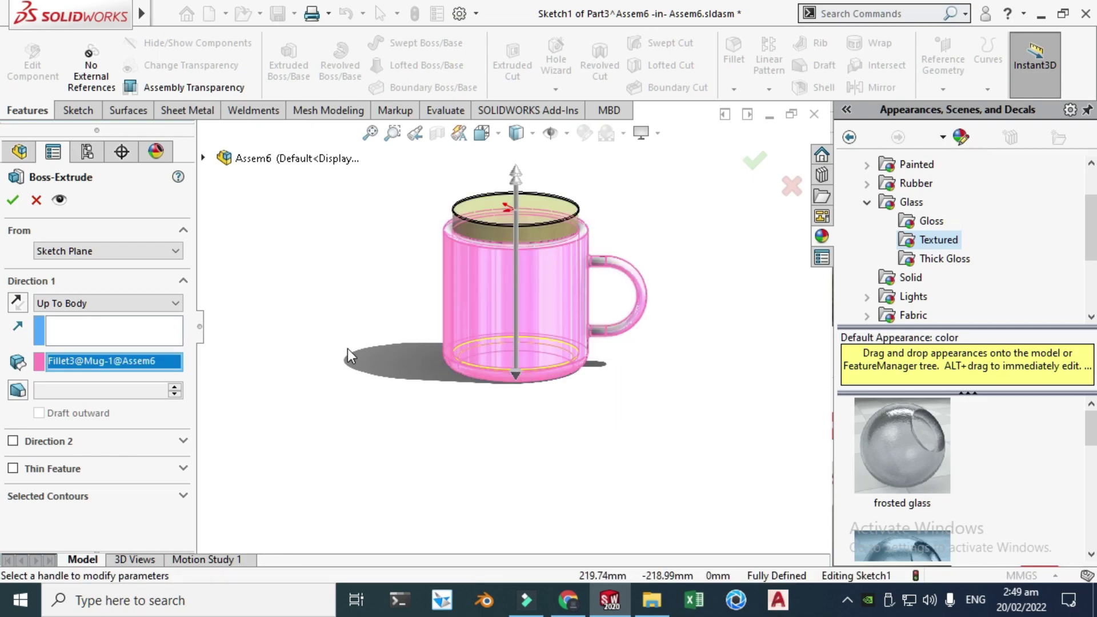
click(14, 199)
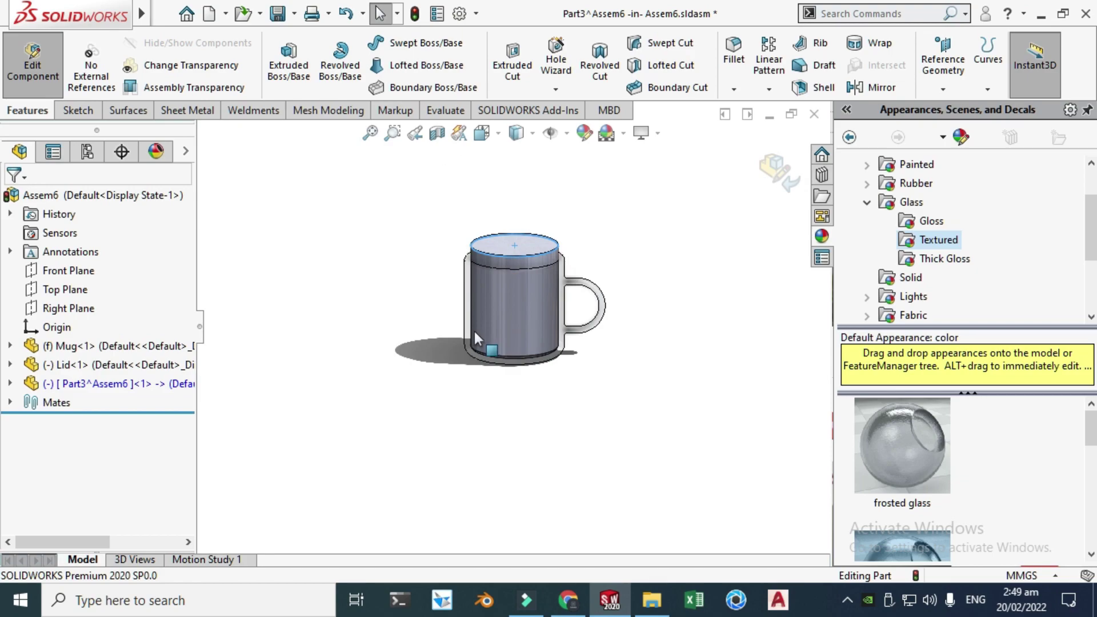
Switch to the Front view of the mug
scroll(474, 329, down, 5)
scroll(451, 313, up, 4)
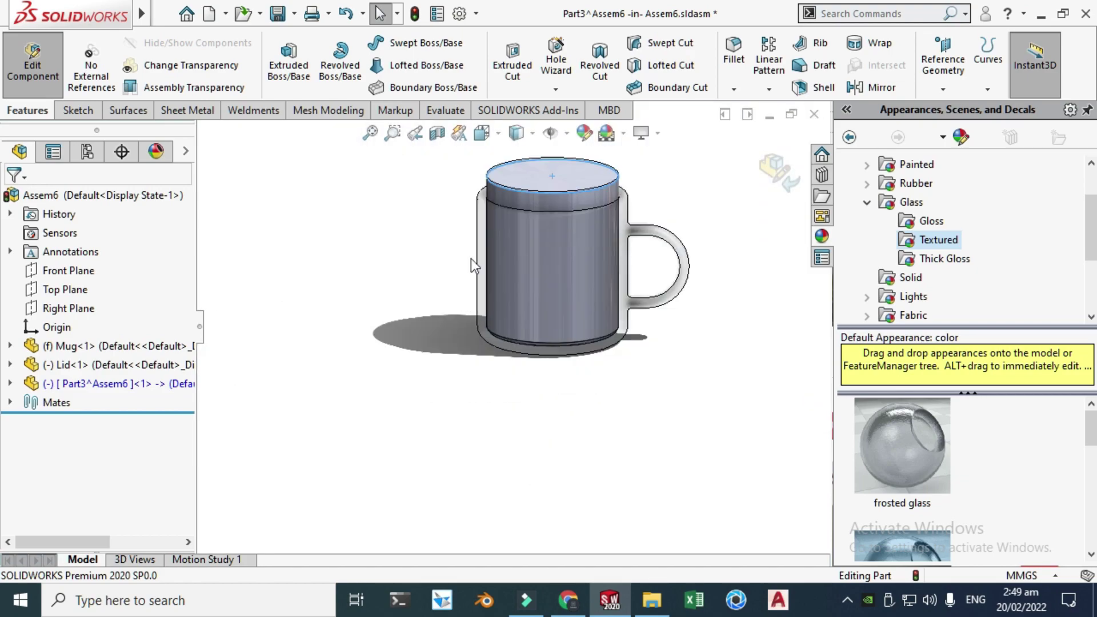
click(480, 144)
click(398, 381)
scroll(383, 406, down, 5)
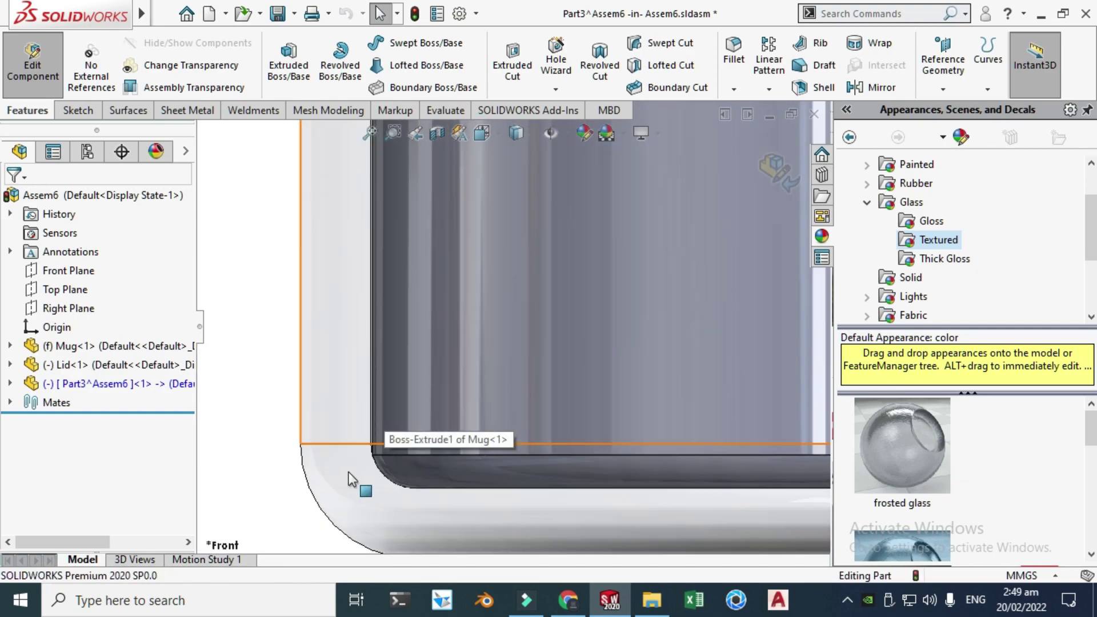
scroll(349, 474, down, 3)
scroll(491, 416, down, 3)
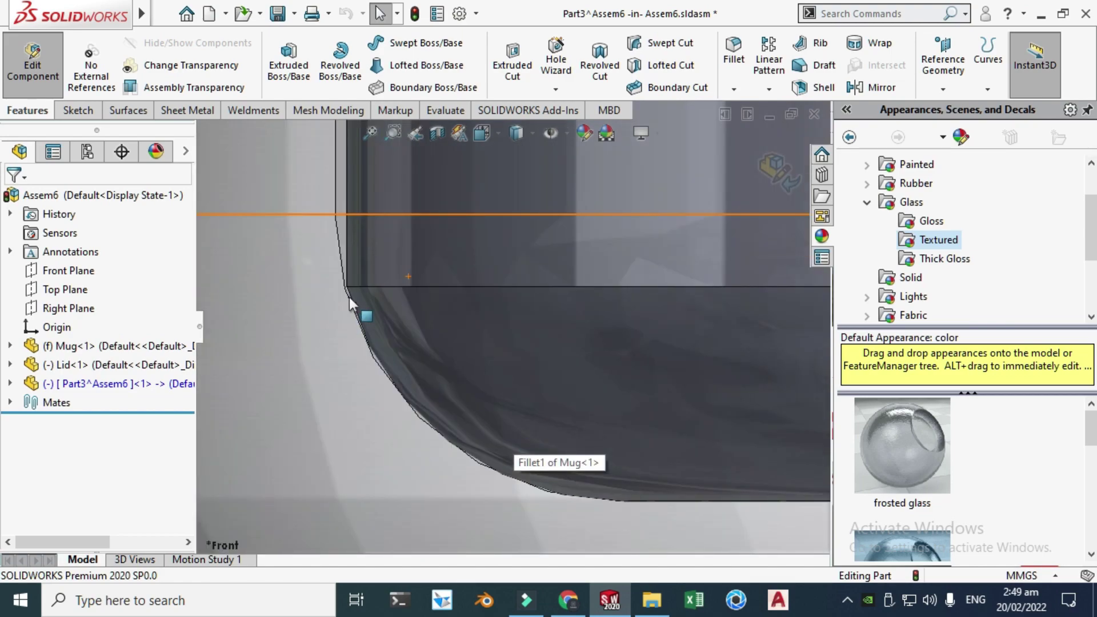
scroll(461, 406, up, 5)
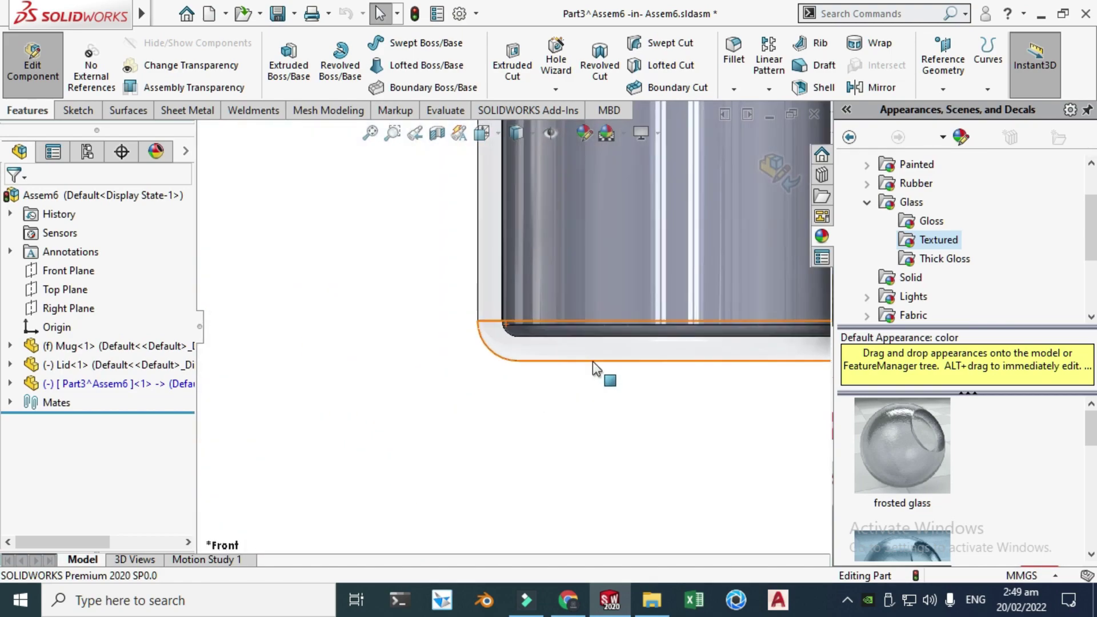
Exit Part3 editing back to Assem6 and select the water body to hide it
click(781, 163)
scroll(581, 290, up, 2)
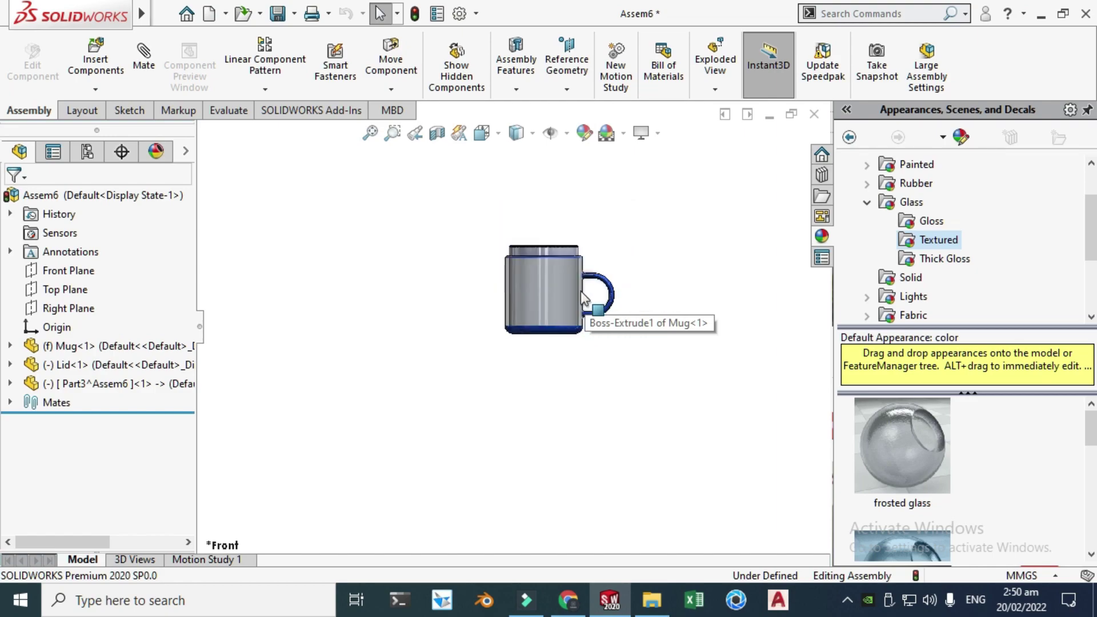
scroll(416, 267, down, 3)
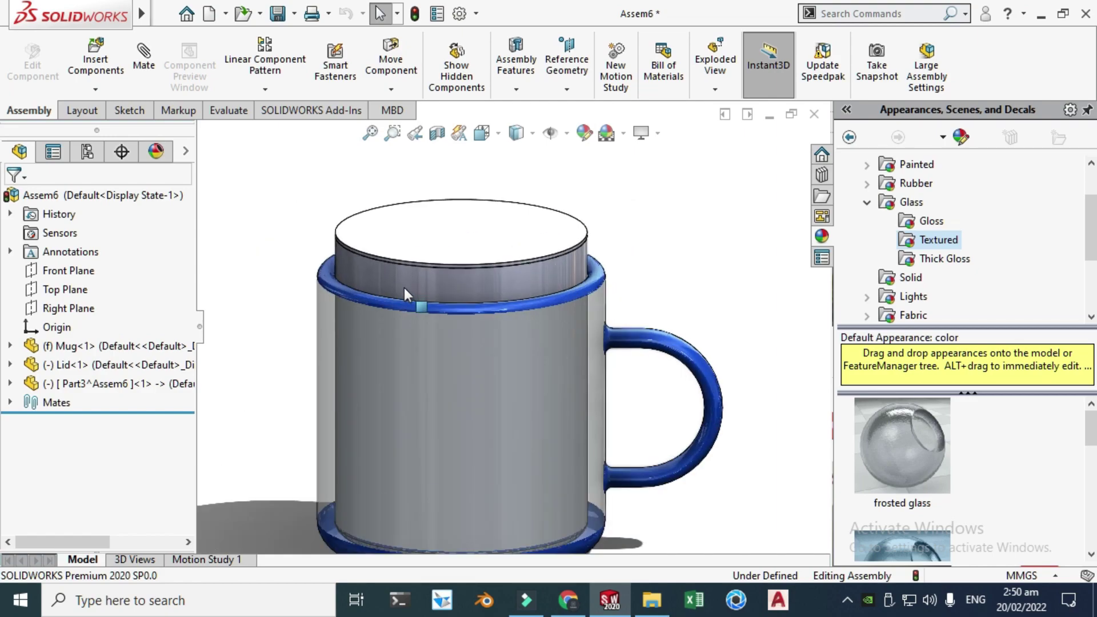
scroll(403, 287, down, 3)
key(Tab)
click(458, 292)
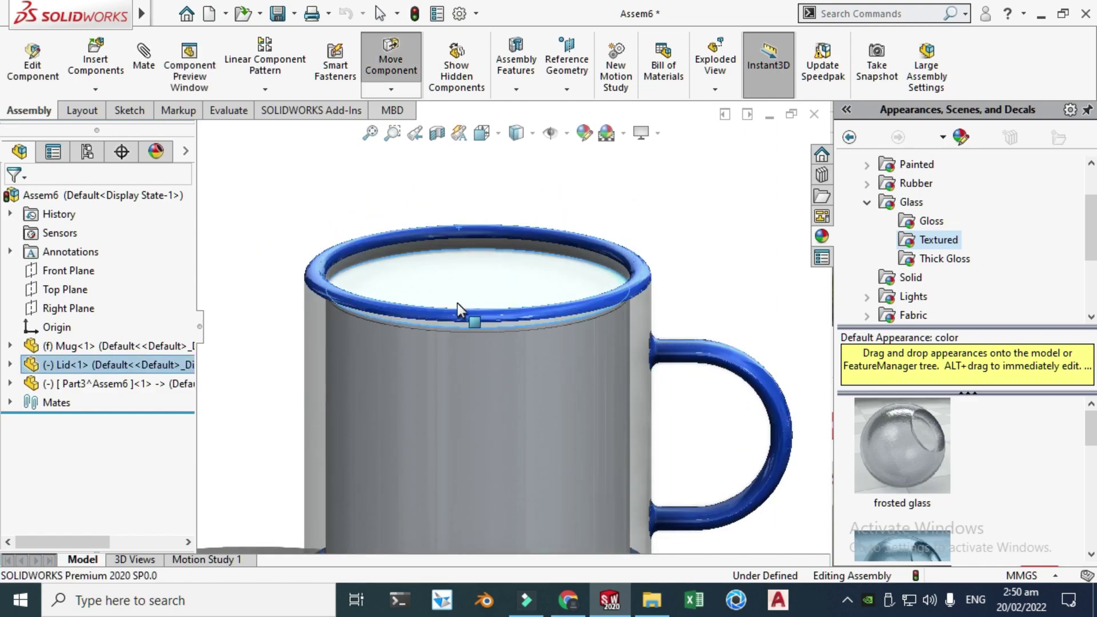
Rebuild the assembly and orbit the view to see the mug rim from the side
click(416, 13)
scroll(484, 235, up, 3)
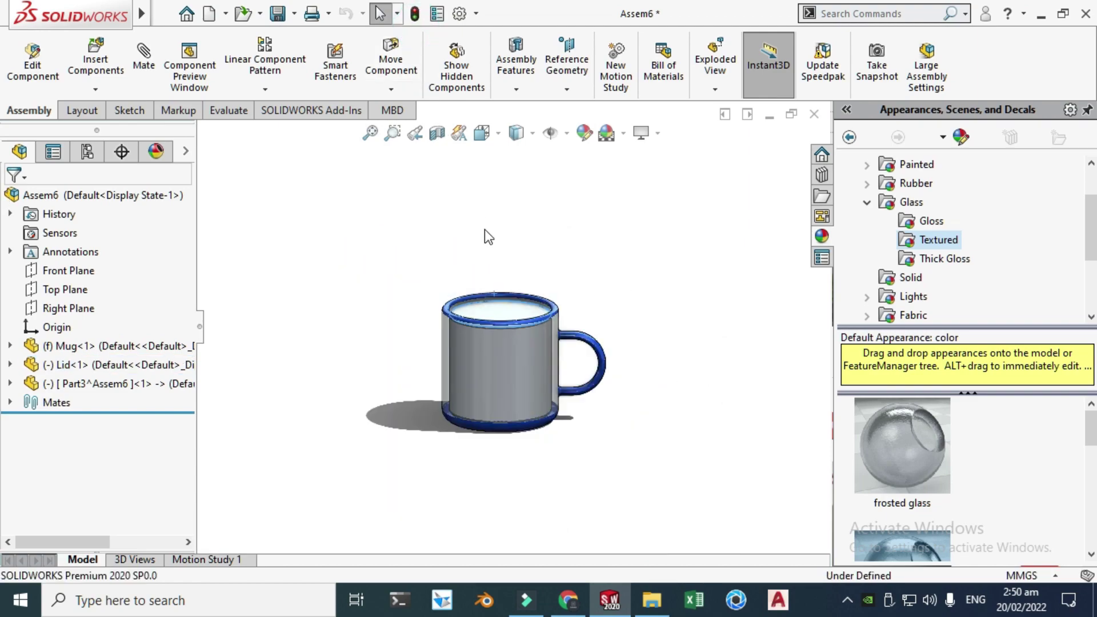
right_click(571, 220)
click(610, 289)
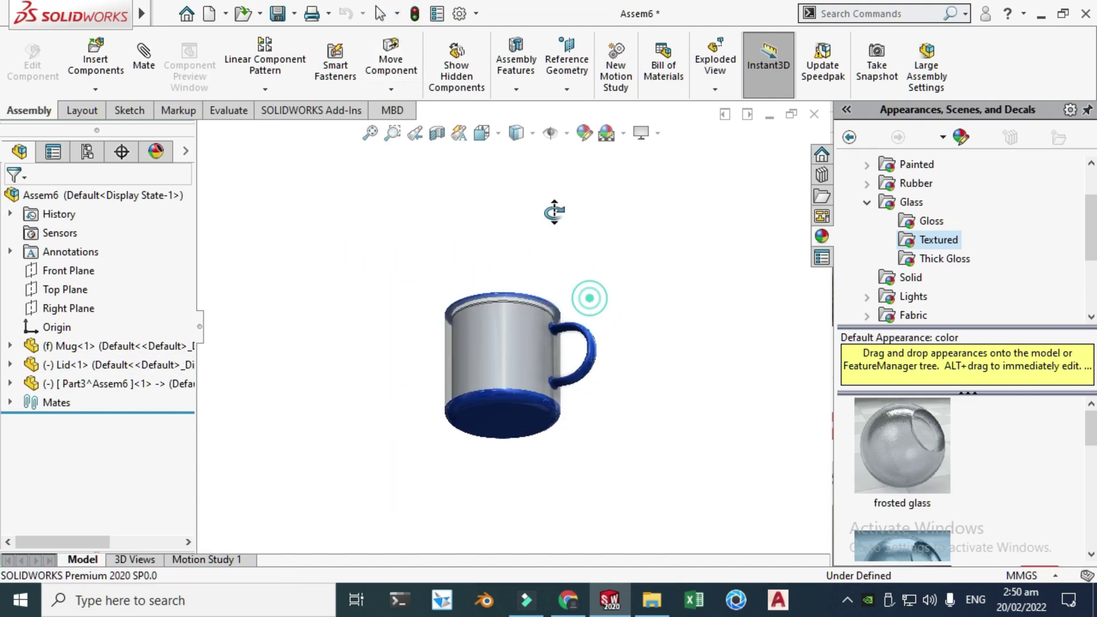
drag(553, 213, 499, 362)
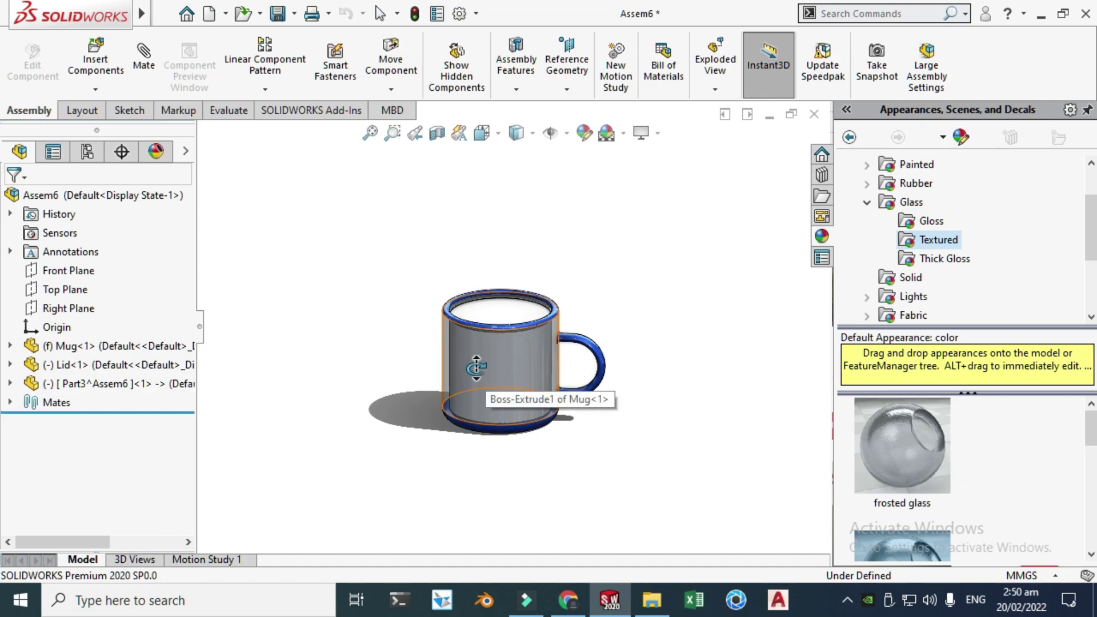
scroll(474, 348, down, 3)
drag(502, 269, 503, 263)
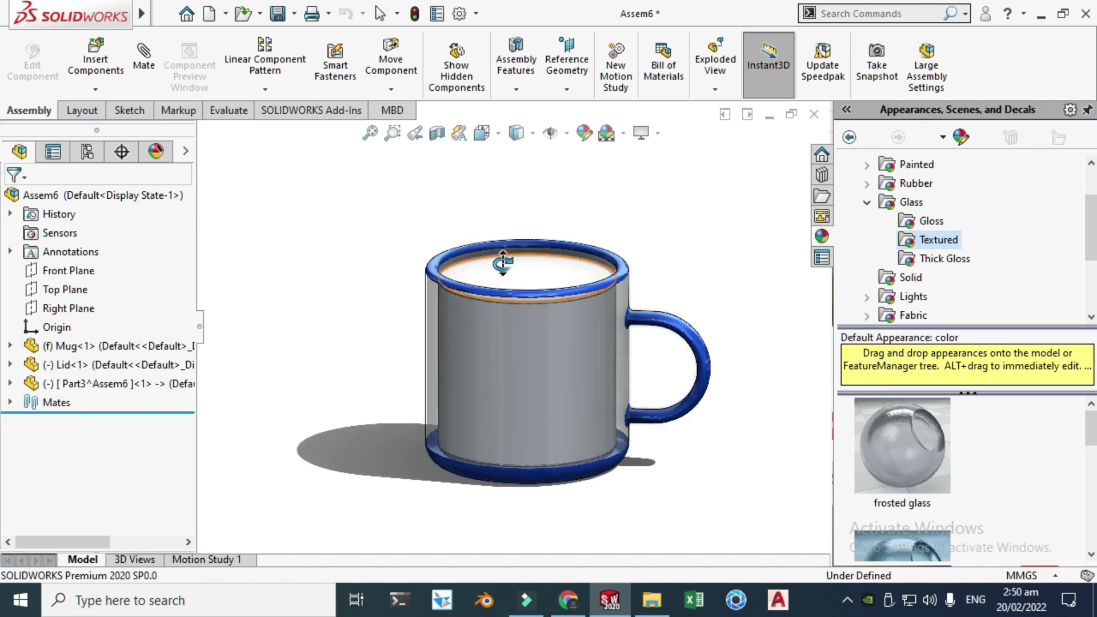
key(Escape)
Shift the lid slightly upward in the rim and rebuild
click(497, 272)
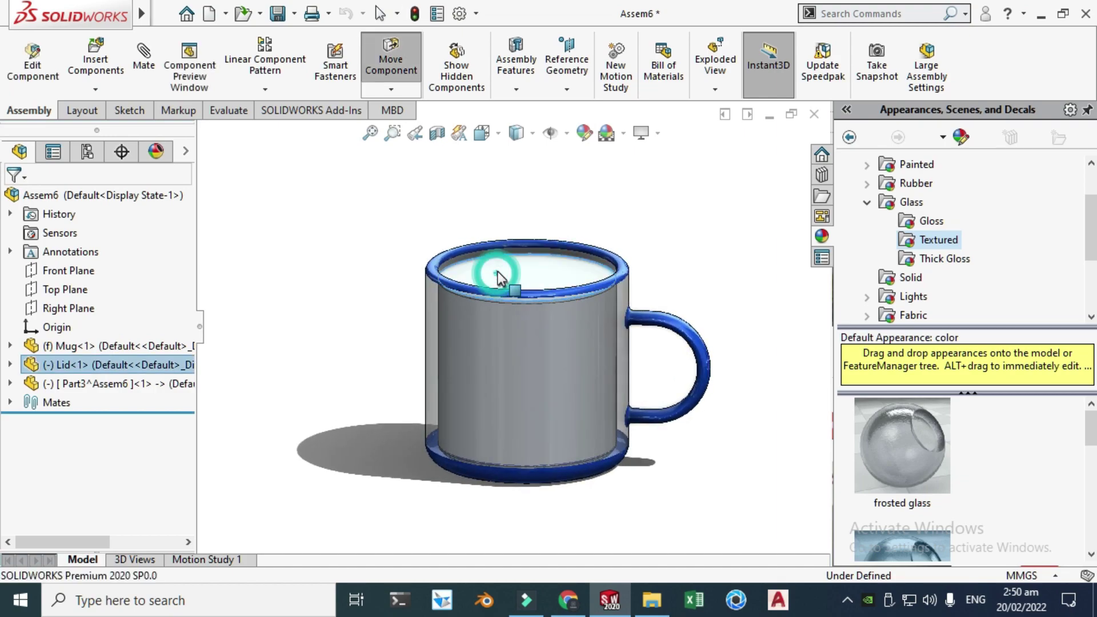
drag(498, 268, 498, 266)
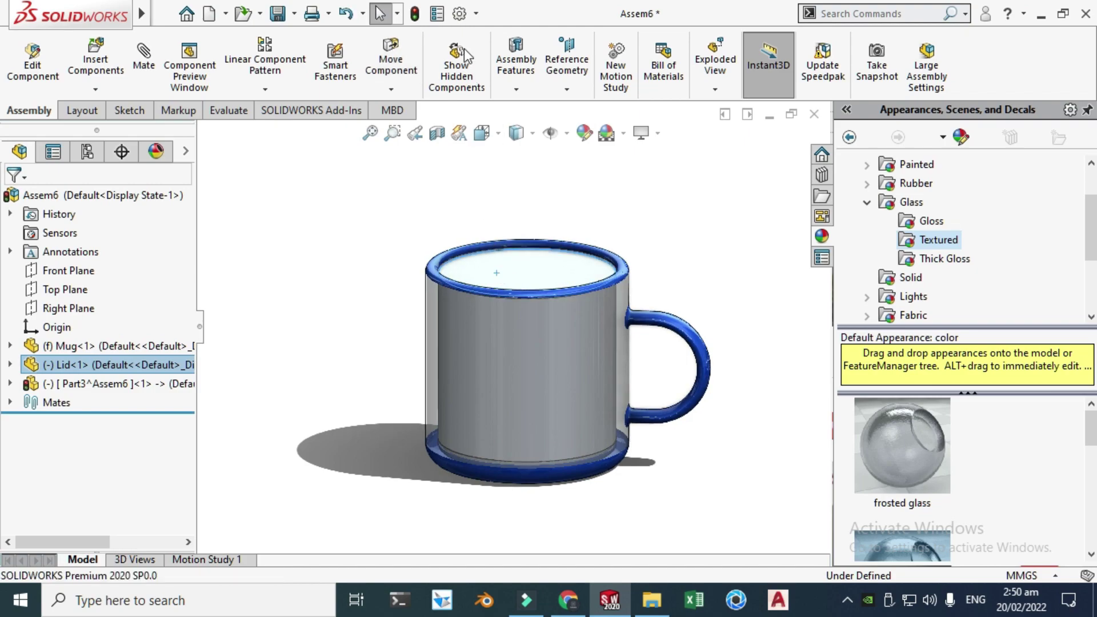
click(416, 15)
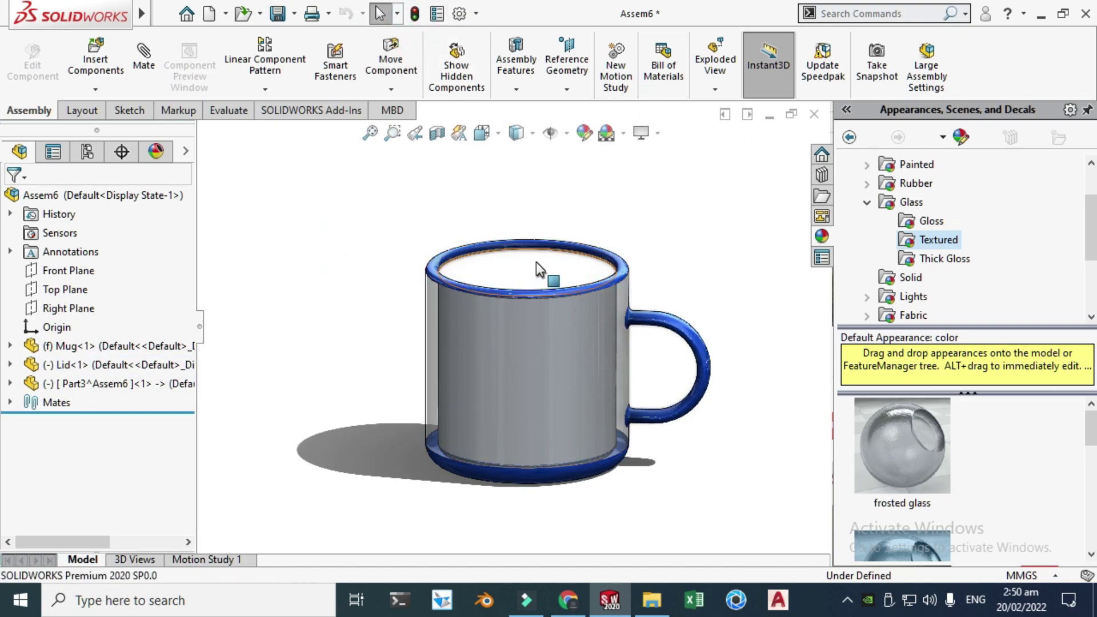
Select the Part3 water body and the Lid together in the tree
scroll(536, 262, down, 3)
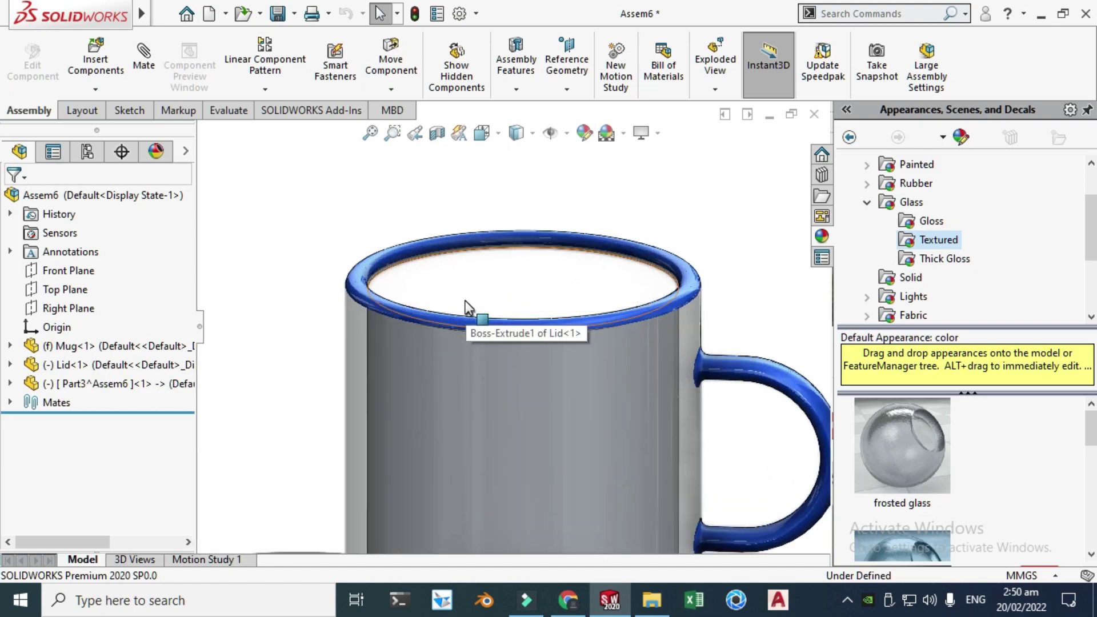
click(101, 382)
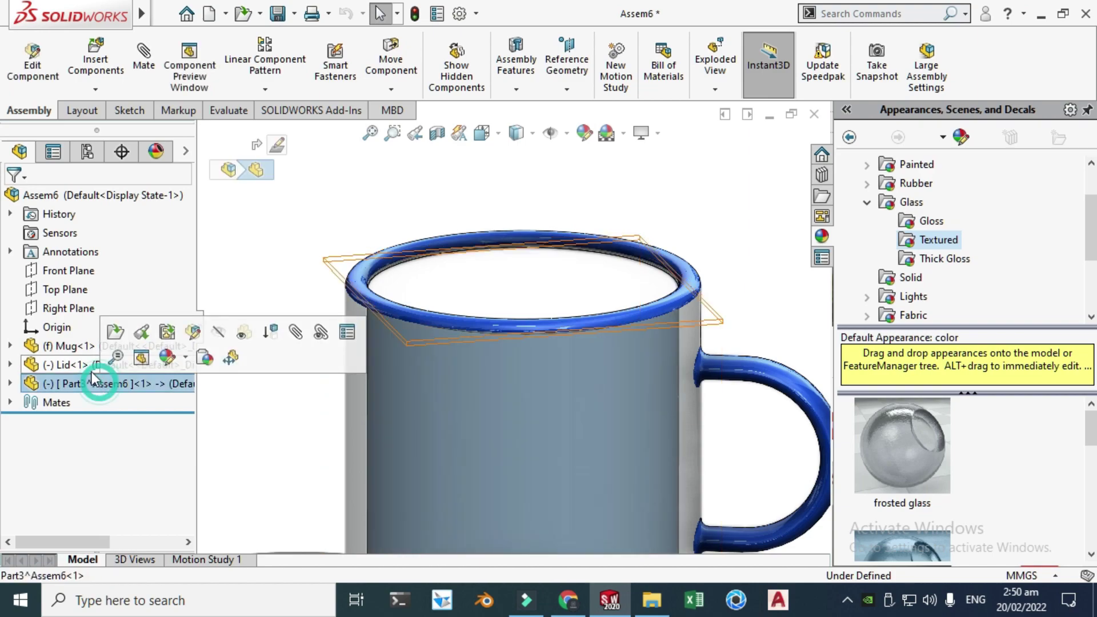
ctrl+click(91, 366)
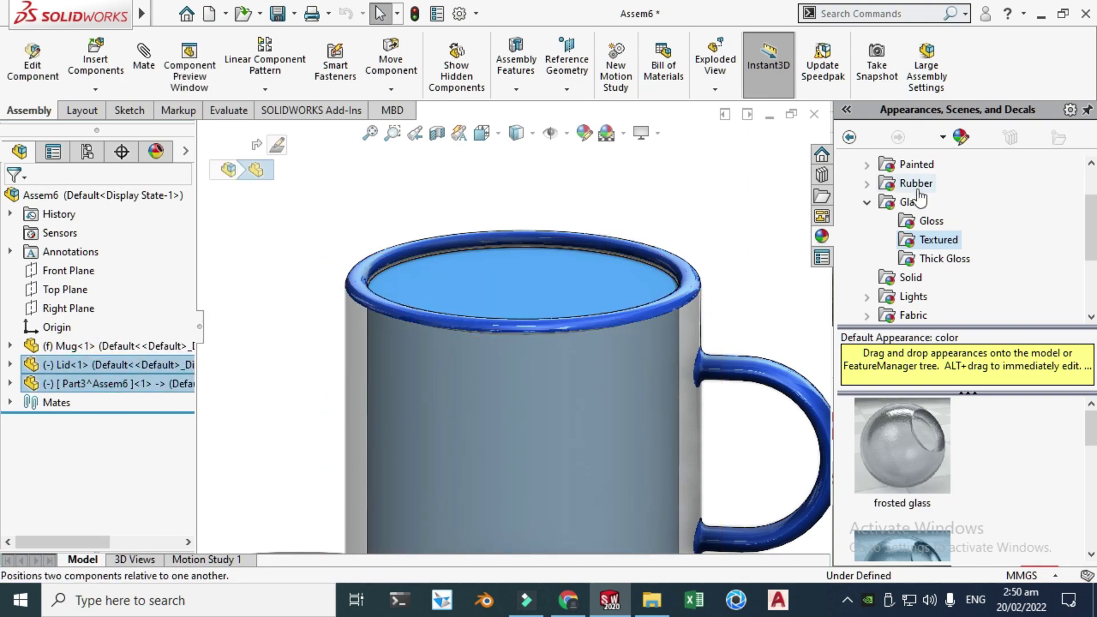
Apply the Organic > Water still water appearance to the lid and water body
scroll(931, 246, down, 2)
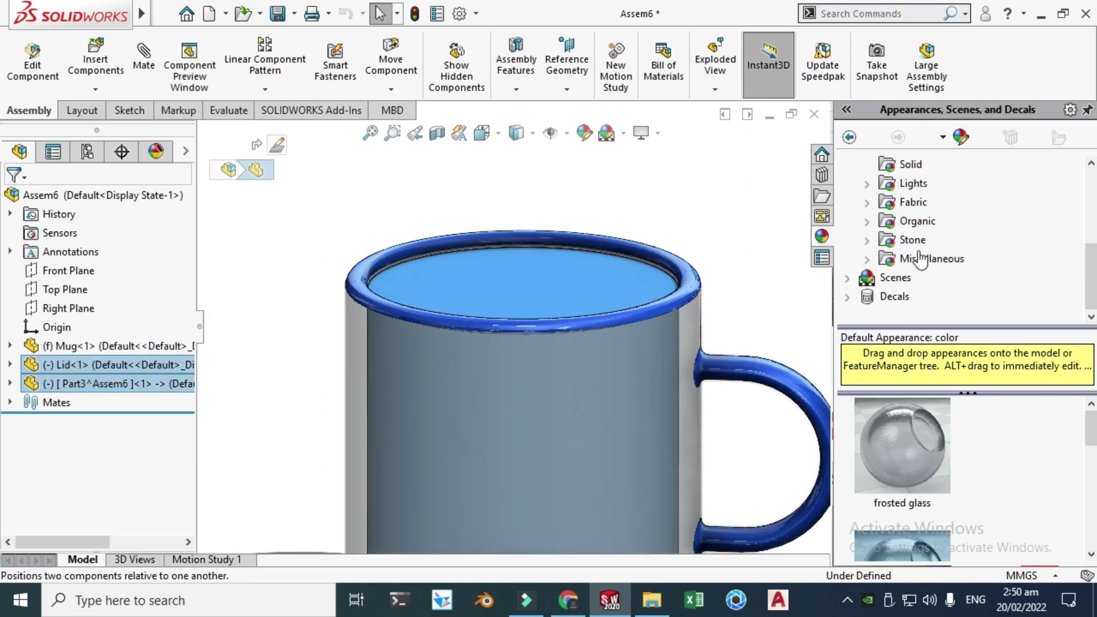
click(867, 222)
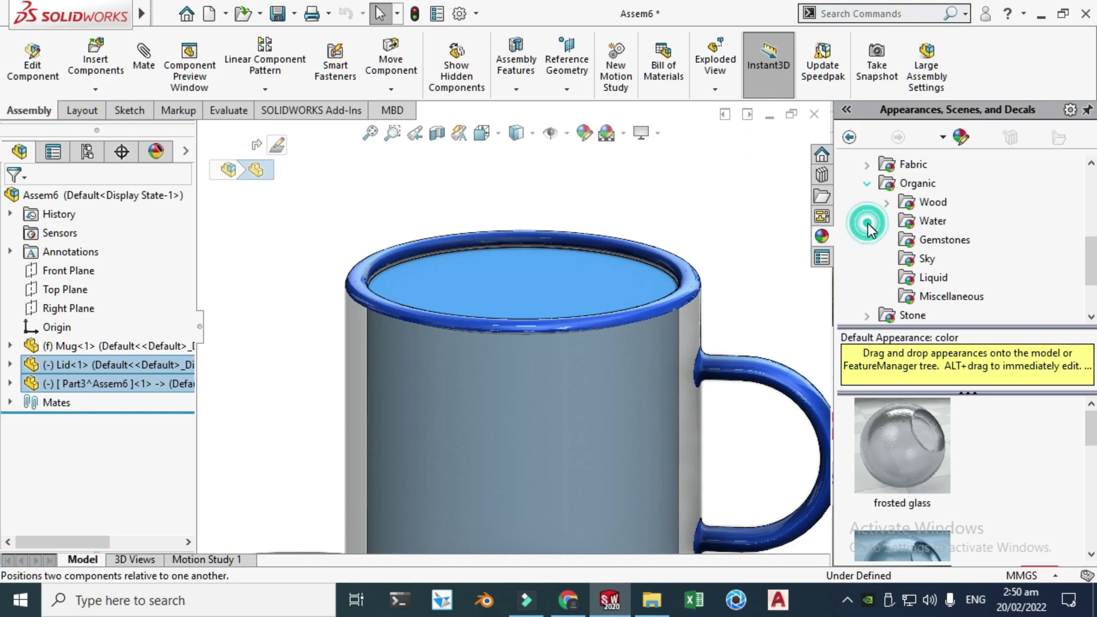
click(905, 225)
scroll(895, 459, down, 1)
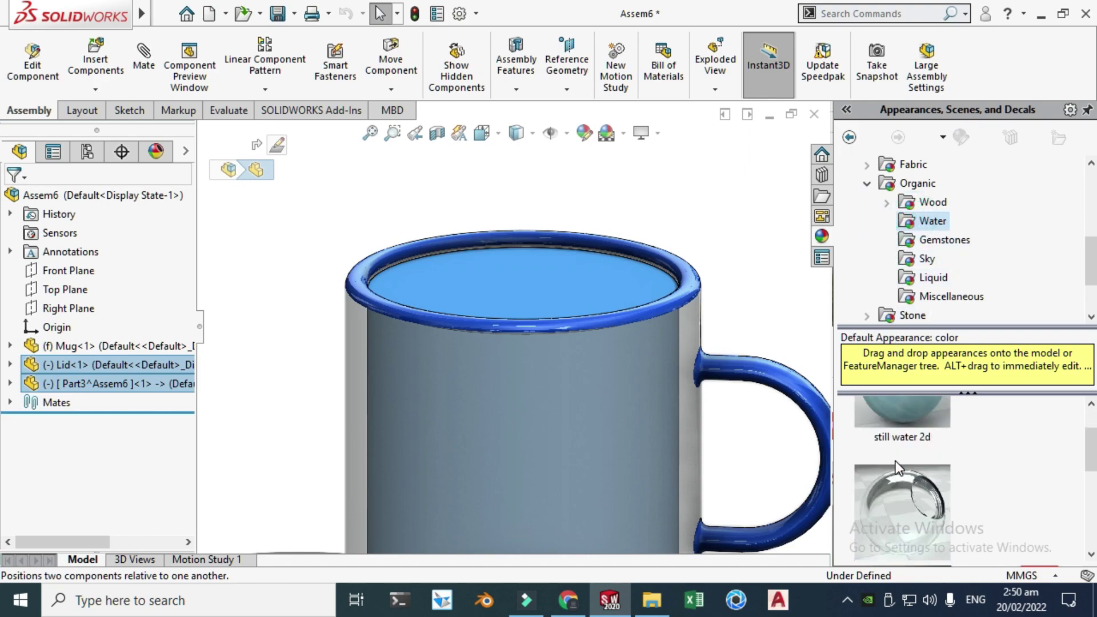
scroll(896, 482, down, 1)
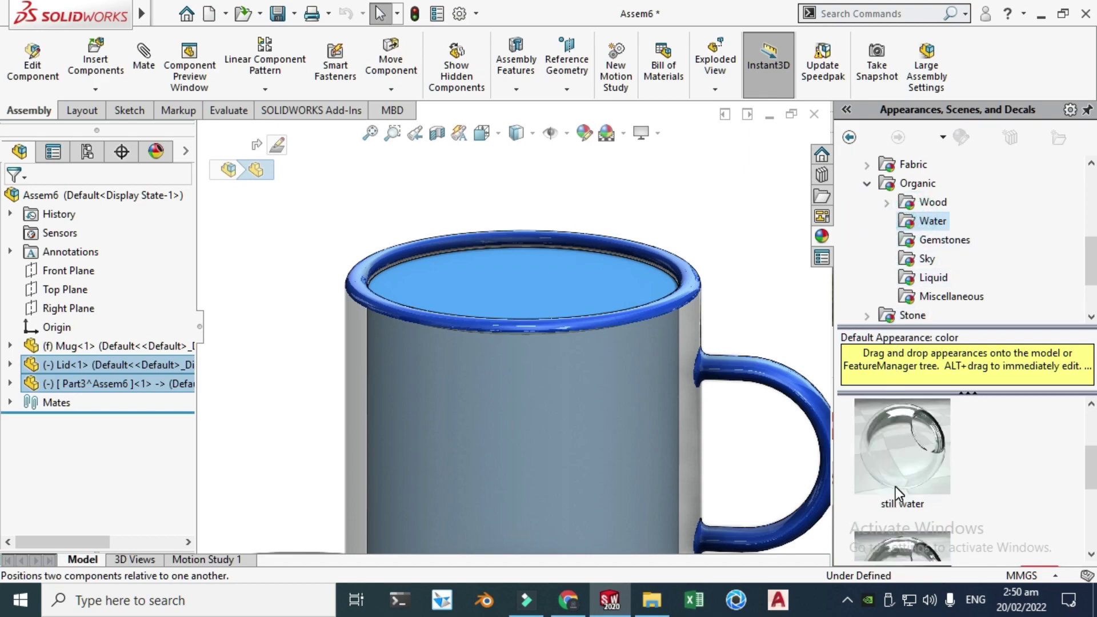
click(907, 457)
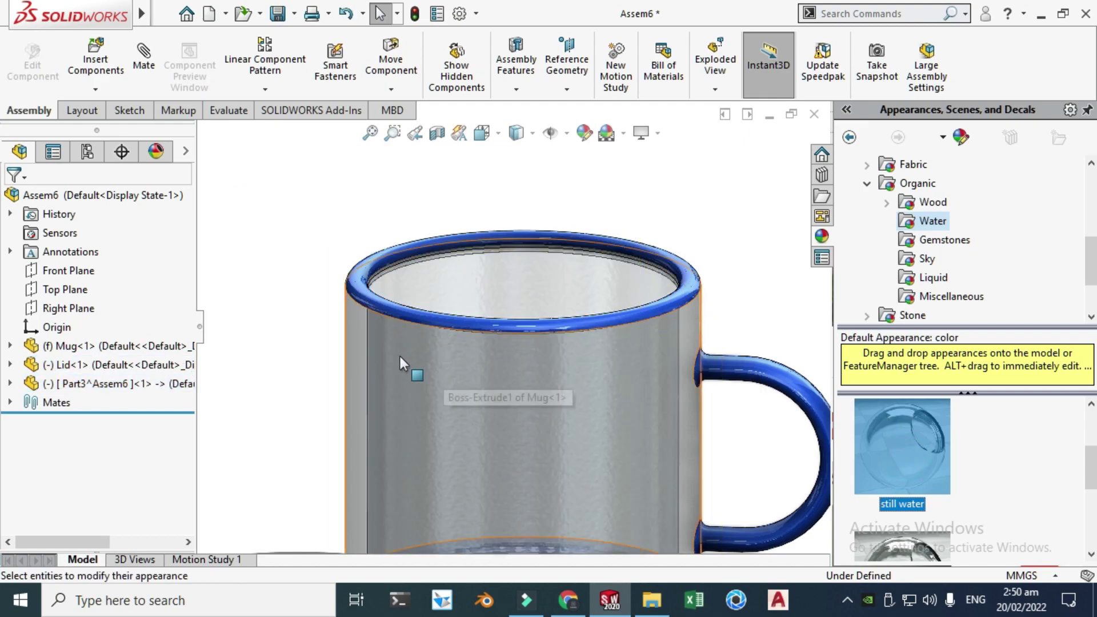
Fit the mug in view and orbit it to a straight front view
key(f)
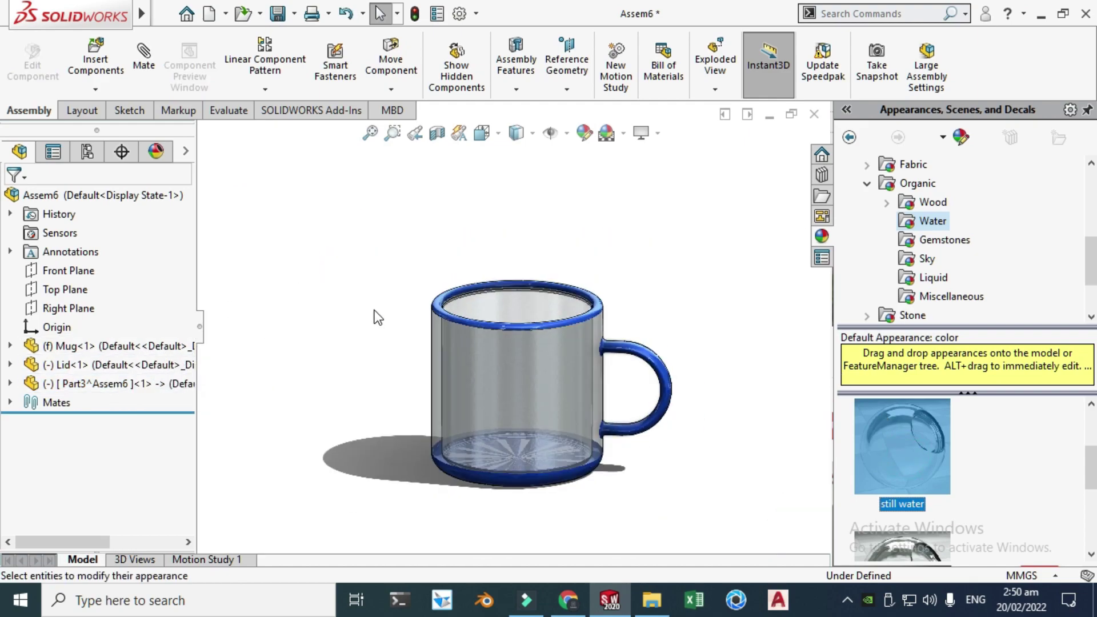
right_click(401, 234)
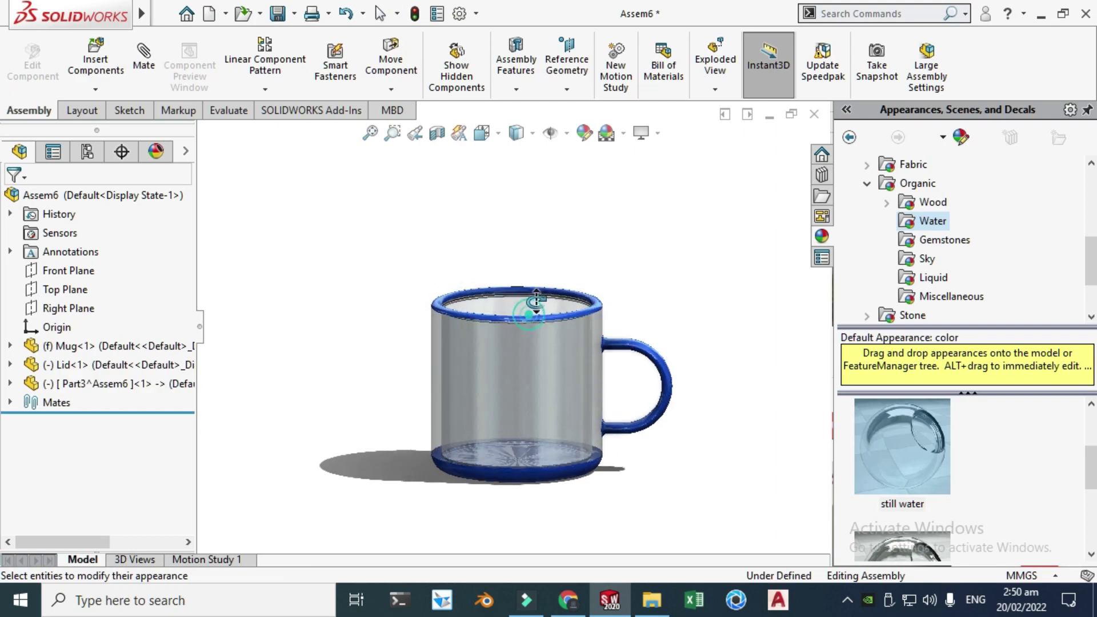
middle_drag(536, 299, 451, 184)
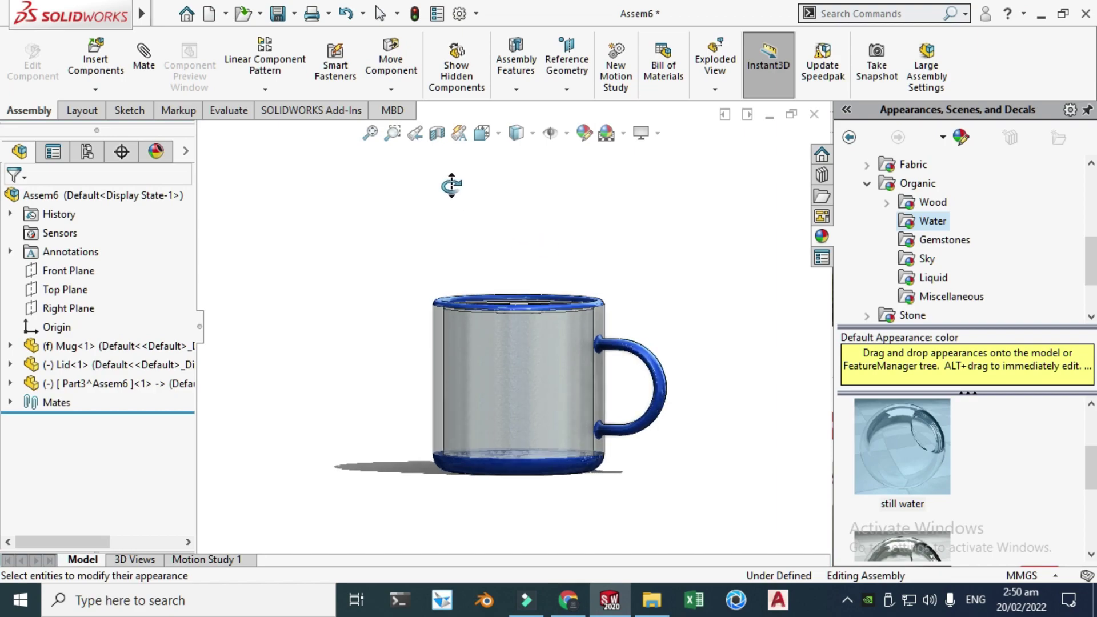
Zoom to fit, open Motion Study 1, and move the time bar to 10 seconds
click(370, 132)
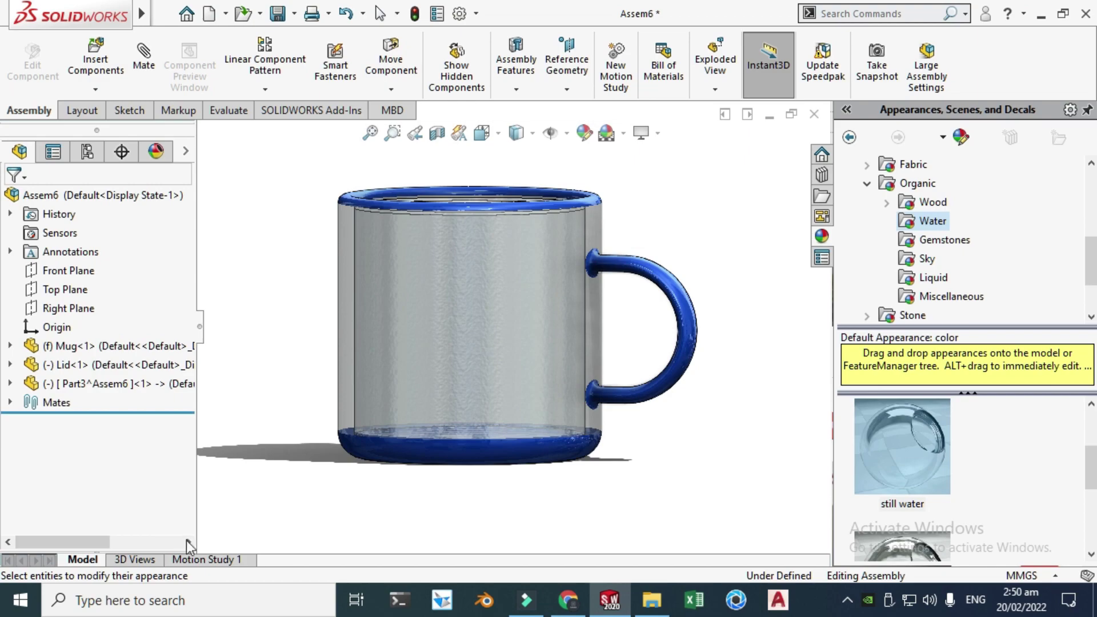
click(206, 559)
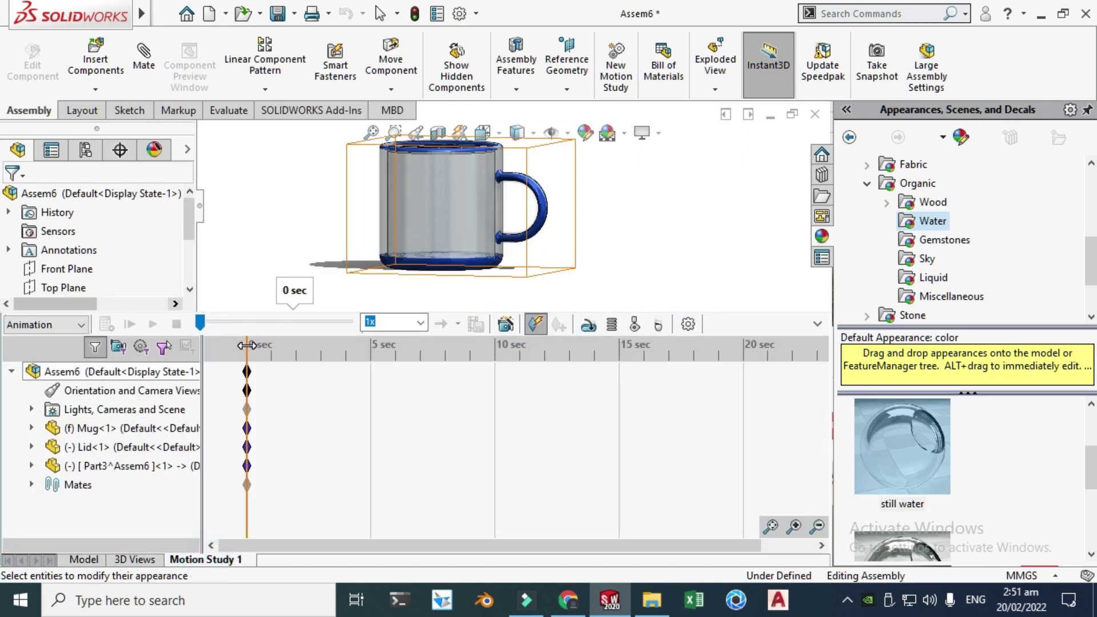
drag(247, 345, 498, 345)
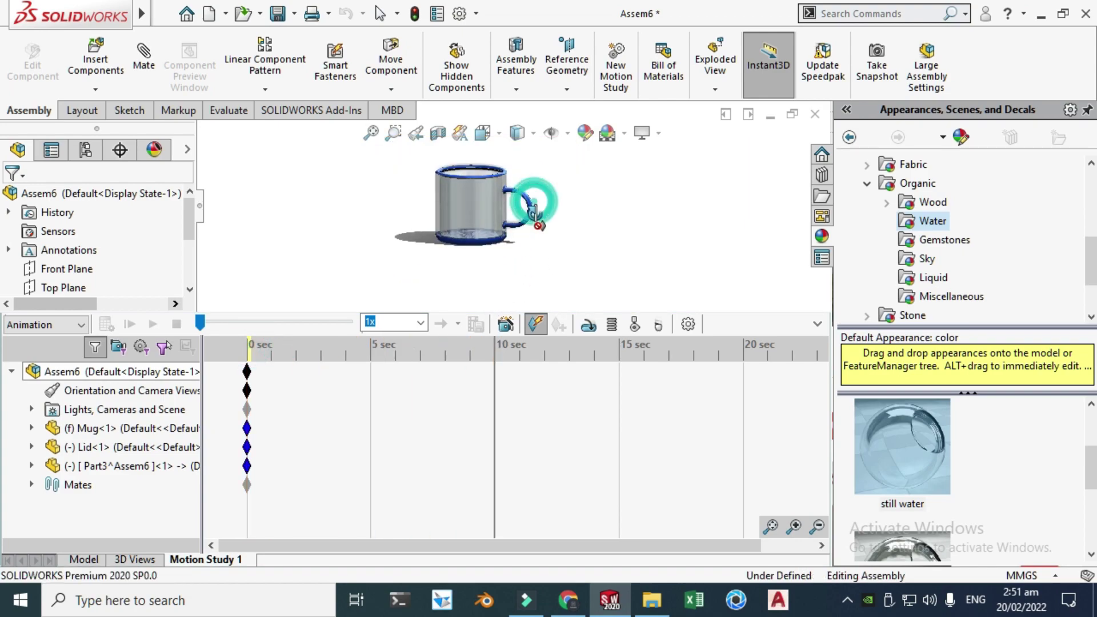
Drag the lid down to the bottom of the mug and rebuild to record it
scroll(486, 182, down, 3)
scroll(487, 189, up, 3)
scroll(486, 188, down, 2)
scroll(488, 192, up, 3)
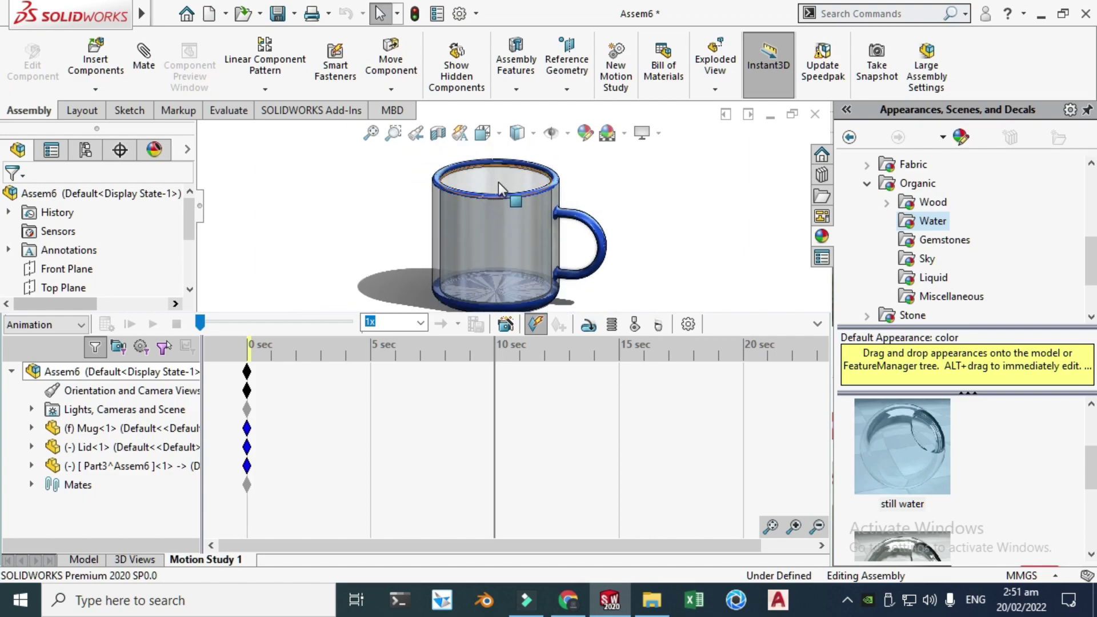
drag(498, 182, 495, 287)
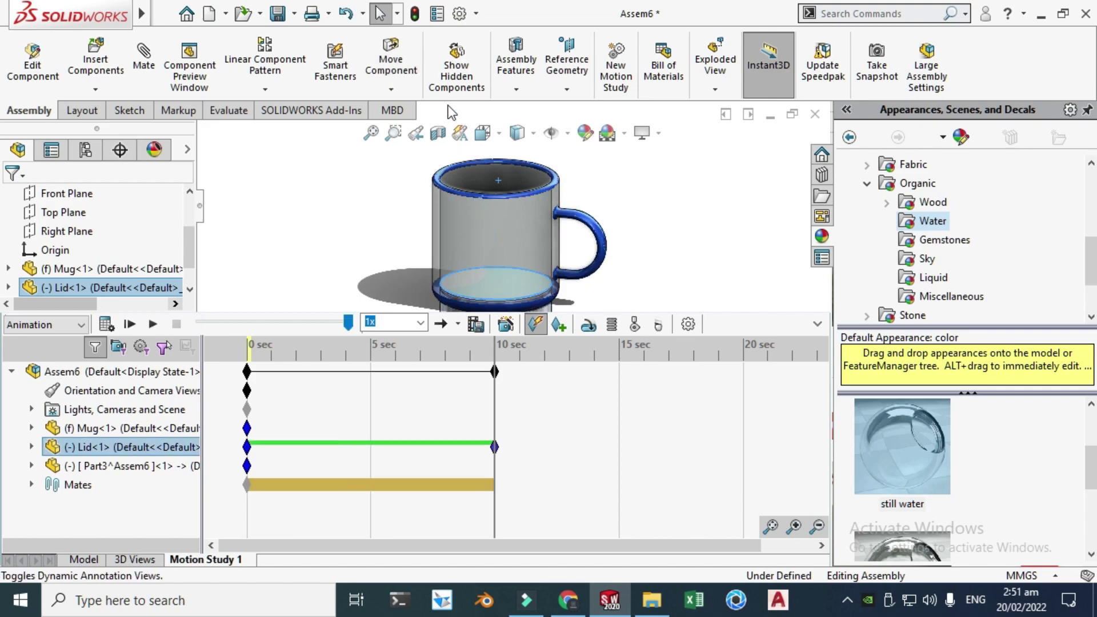
click(415, 15)
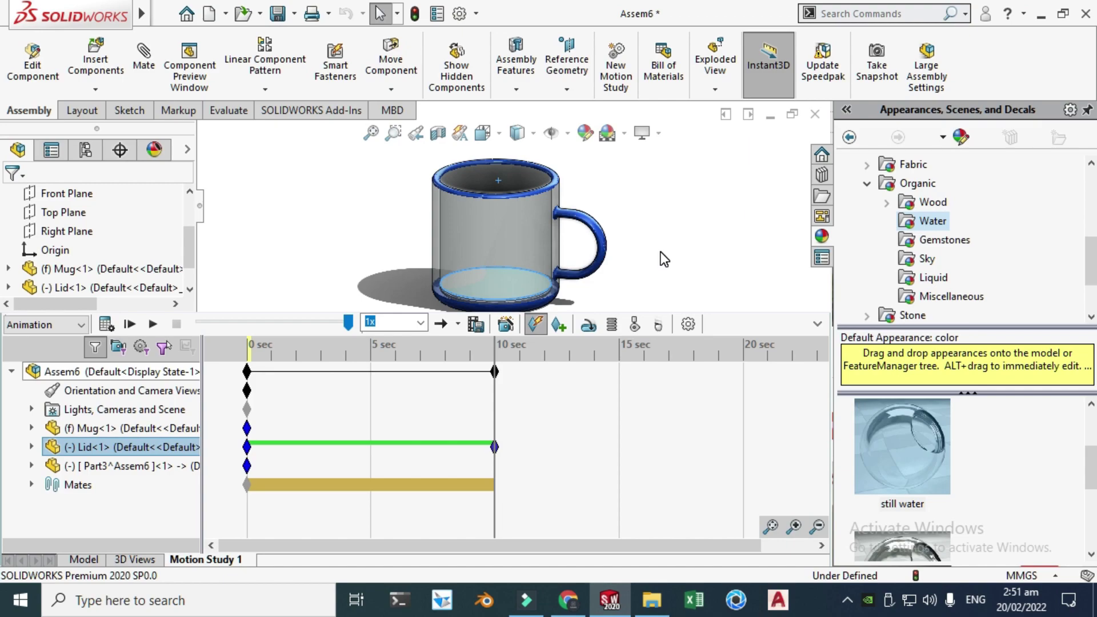
Place keys at about 11 seconds on the Lid and Part3 rows, then move the time bar to 20 seconds
right_click(516, 444)
click(554, 480)
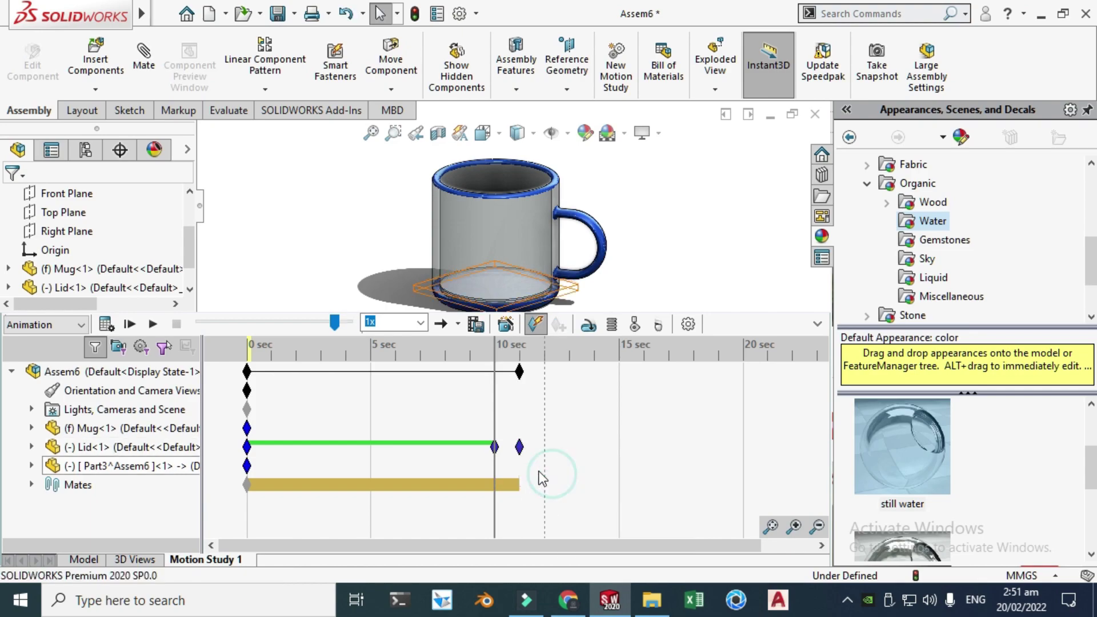
right_click(525, 493)
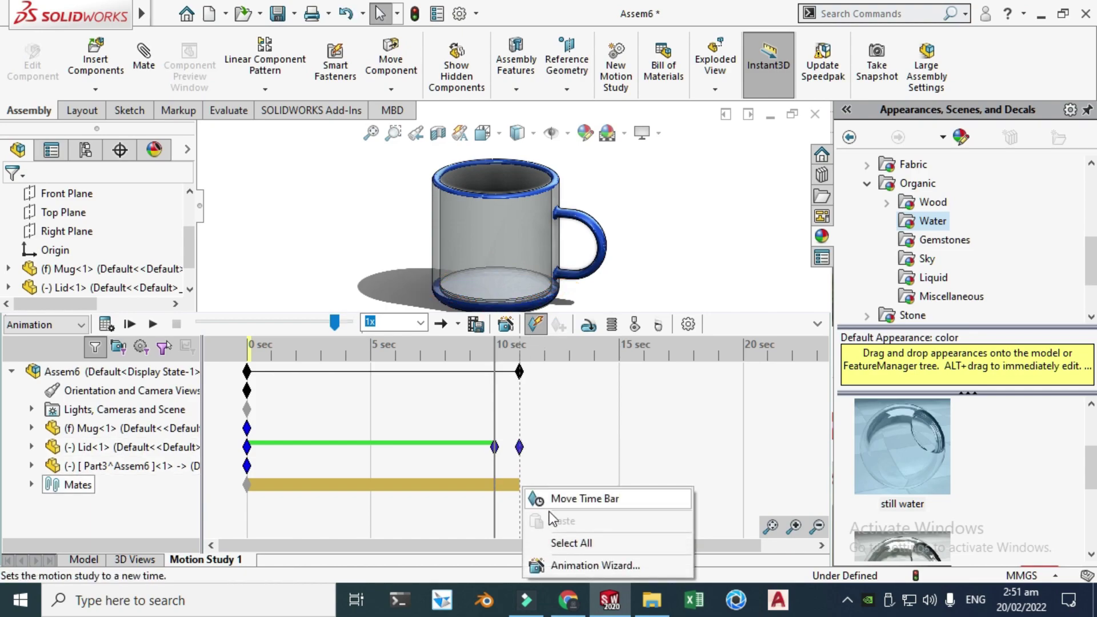
right_click(521, 465)
click(552, 497)
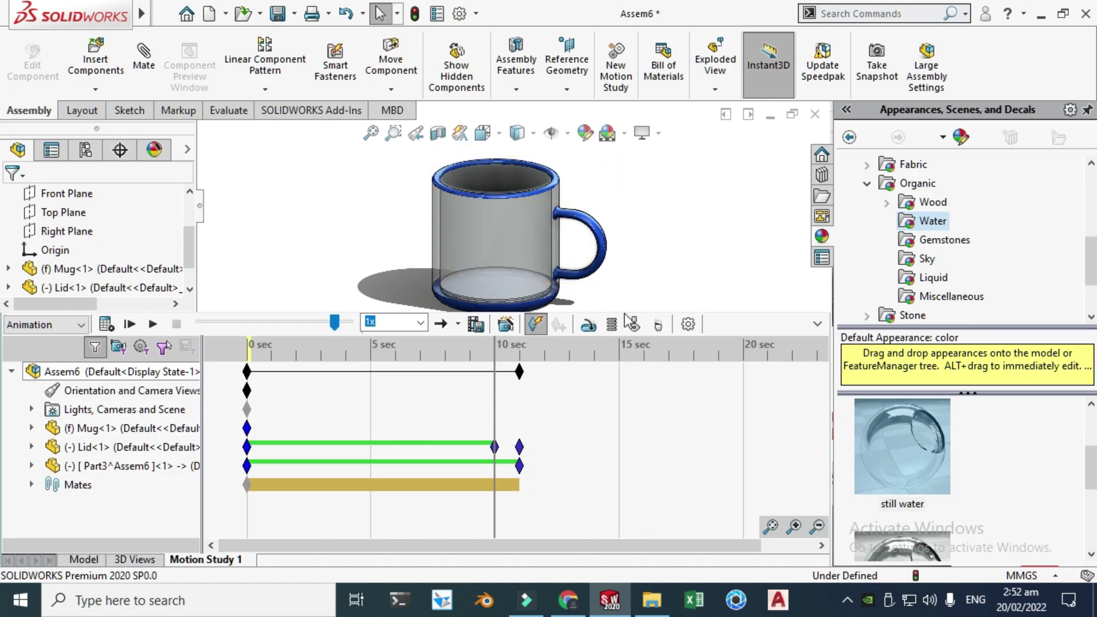
drag(493, 411, 767, 414)
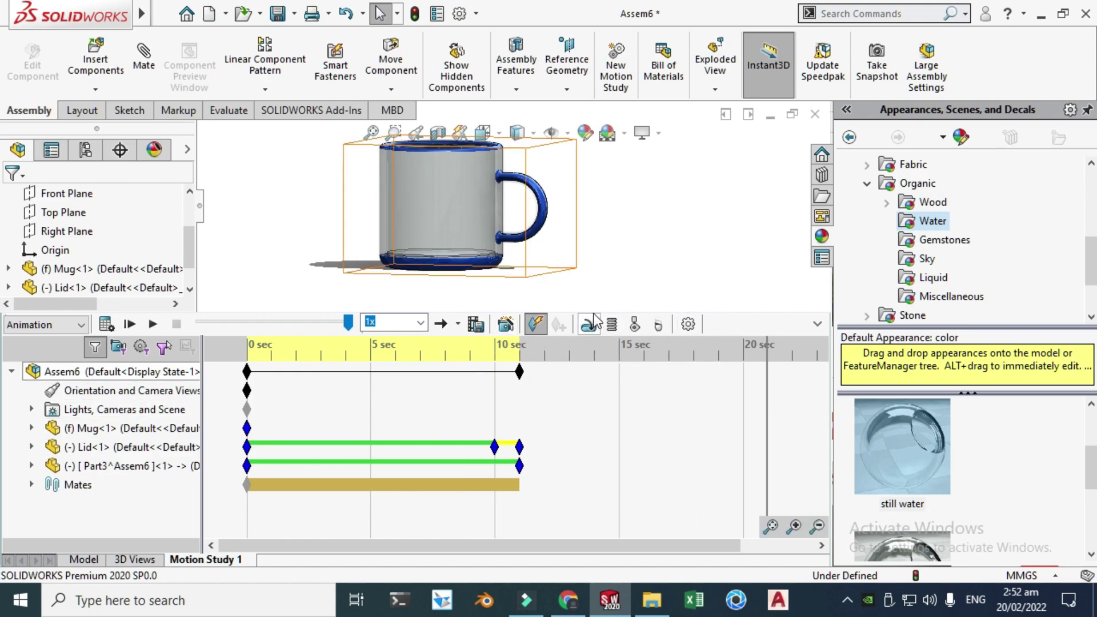
Orbit the view to look down into the mug and select the lid inside it
right_click(624, 206)
click(657, 277)
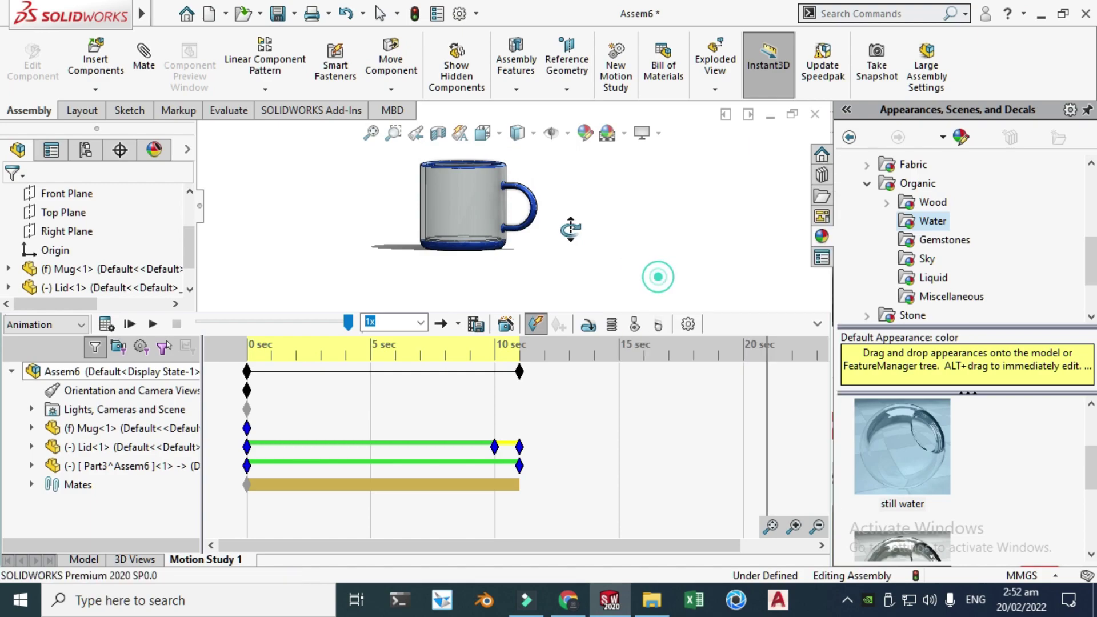
mouse_move(570, 229)
mouse_down()
mouse_move(574, 246)
mouse_move(586, 217)
mouse_up()
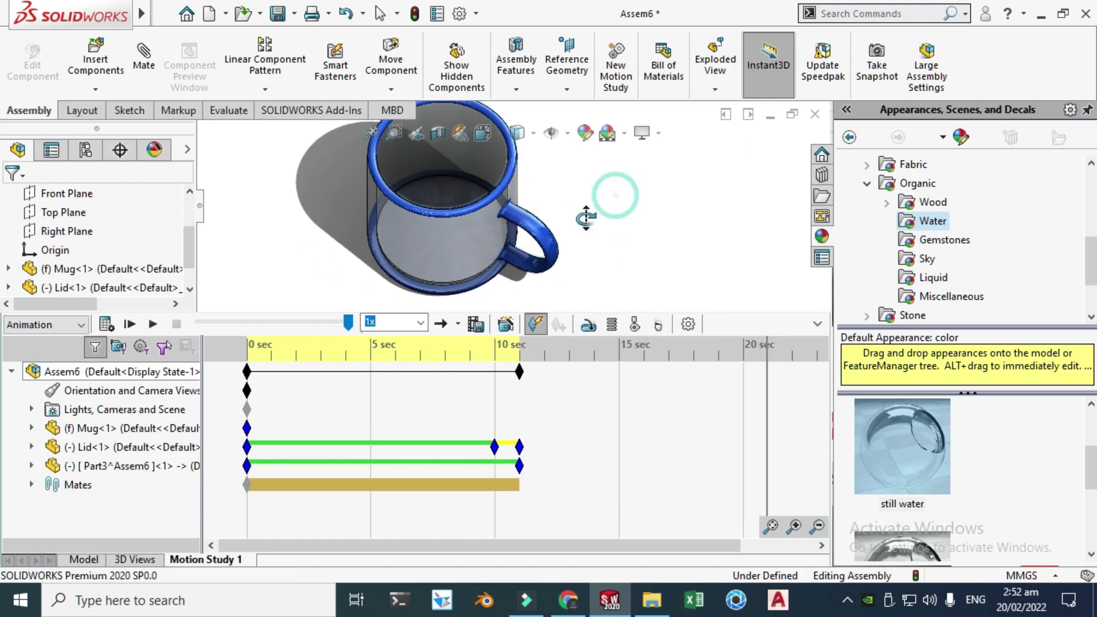
key(Escape)
click(479, 196)
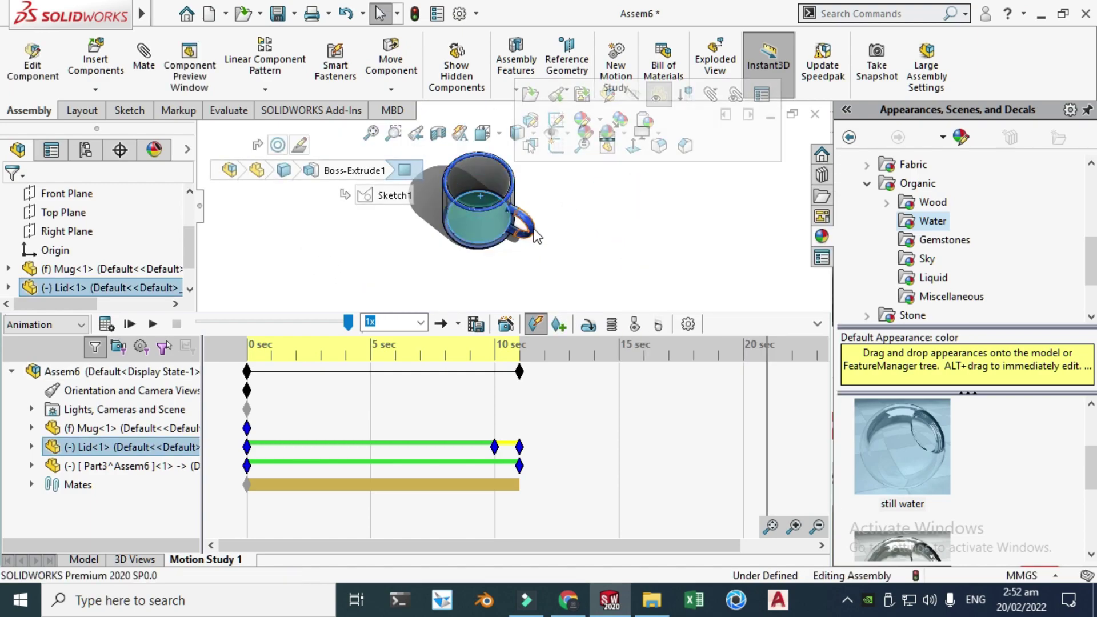
key(Up)
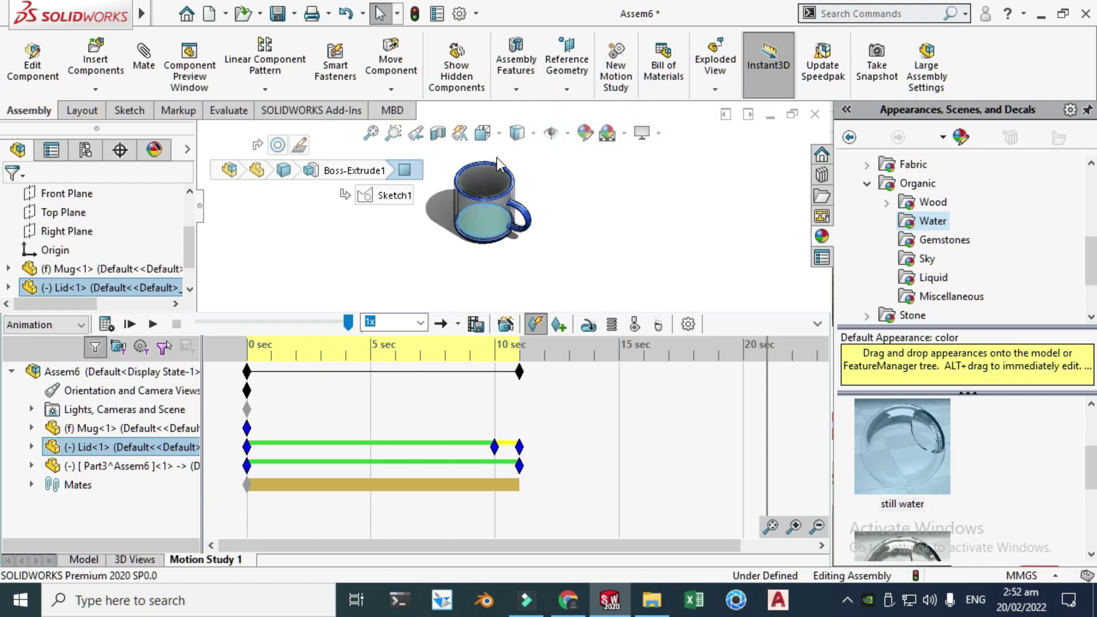
middle_drag(497, 164, 490, 228)
key(Escape)
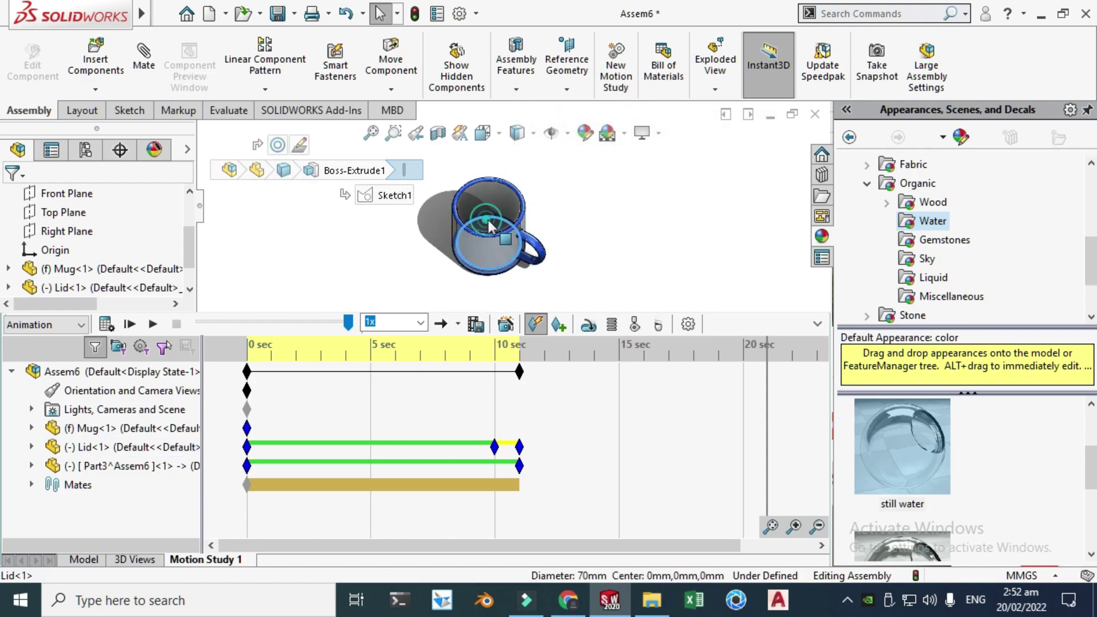
Raise the lid back onto the rim, rebuild to record it at 20 s, and move Part3's key to 10 s
mouse_move(488, 226)
mouse_down()
mouse_move(497, 188)
mouse_move(498, 209)
mouse_up()
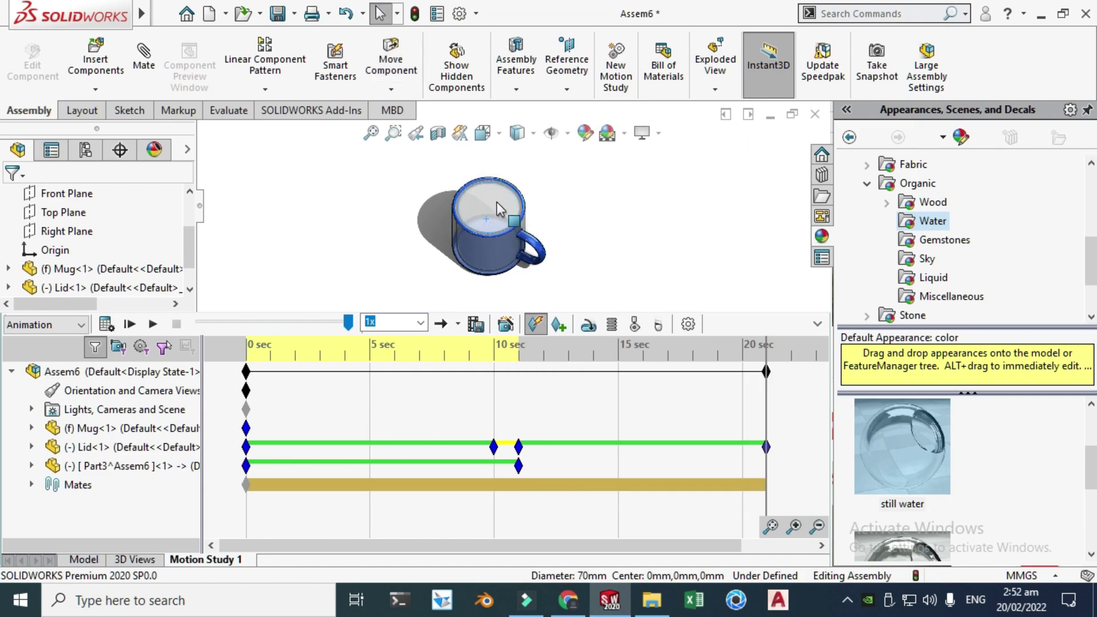
click(416, 19)
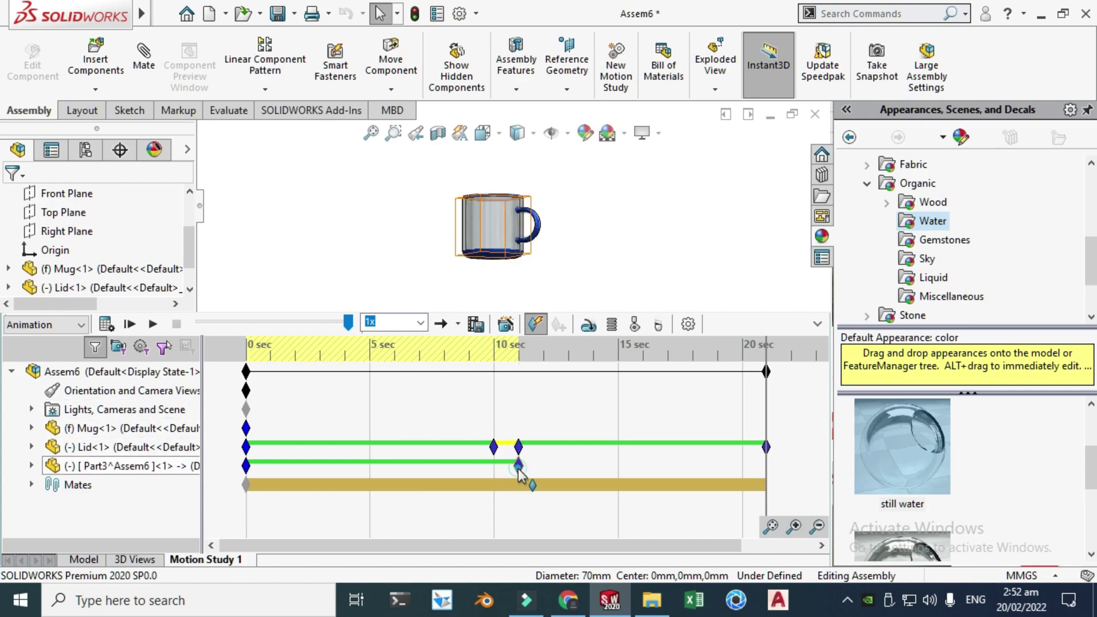
drag(518, 469, 495, 470)
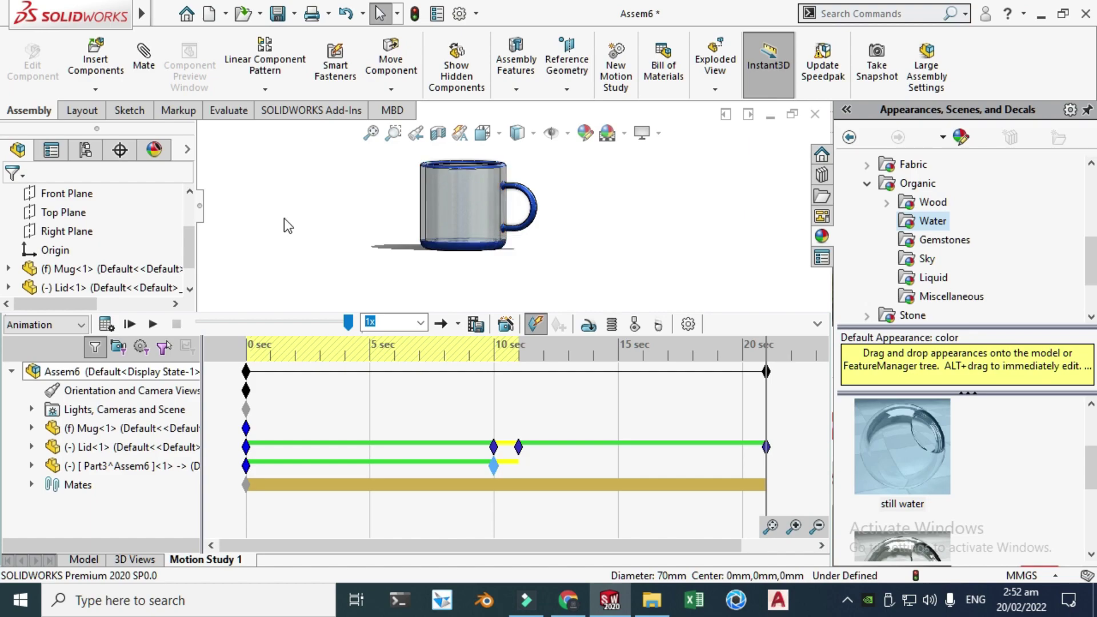
click(107, 324)
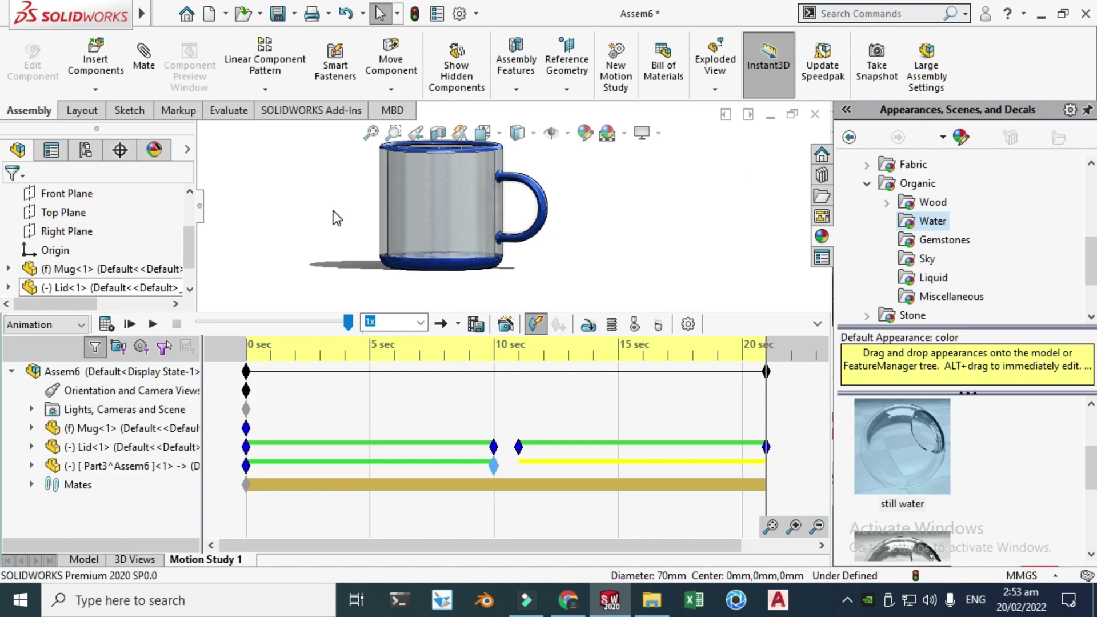
Change the motion study frame rate from 8 to 50 frames per second and recalculate it
click(688, 324)
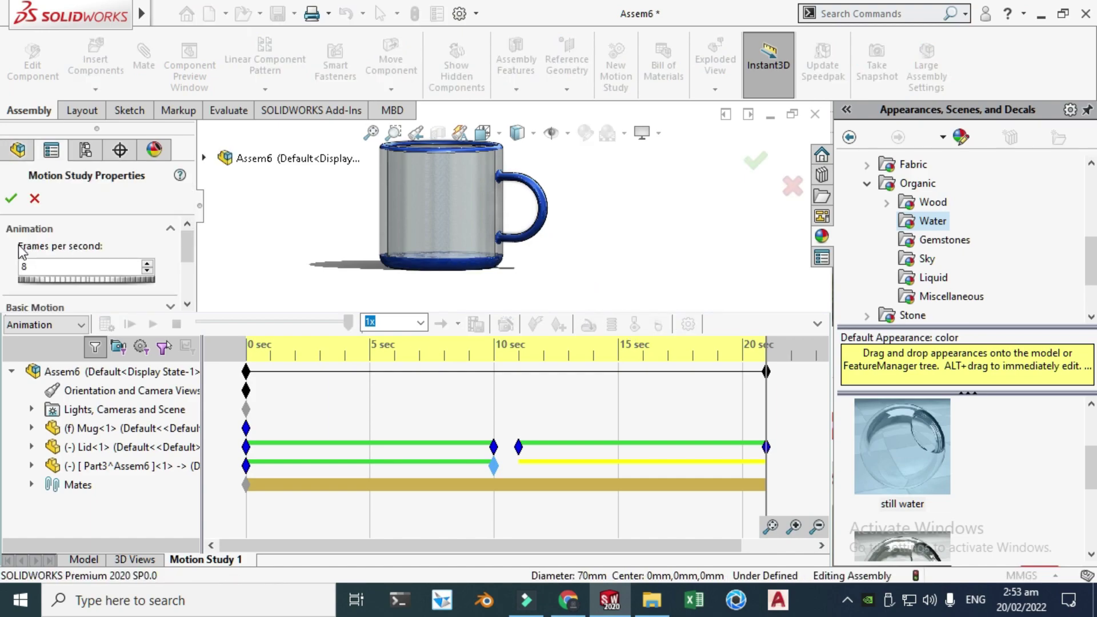
double_click(63, 269)
click(14, 201)
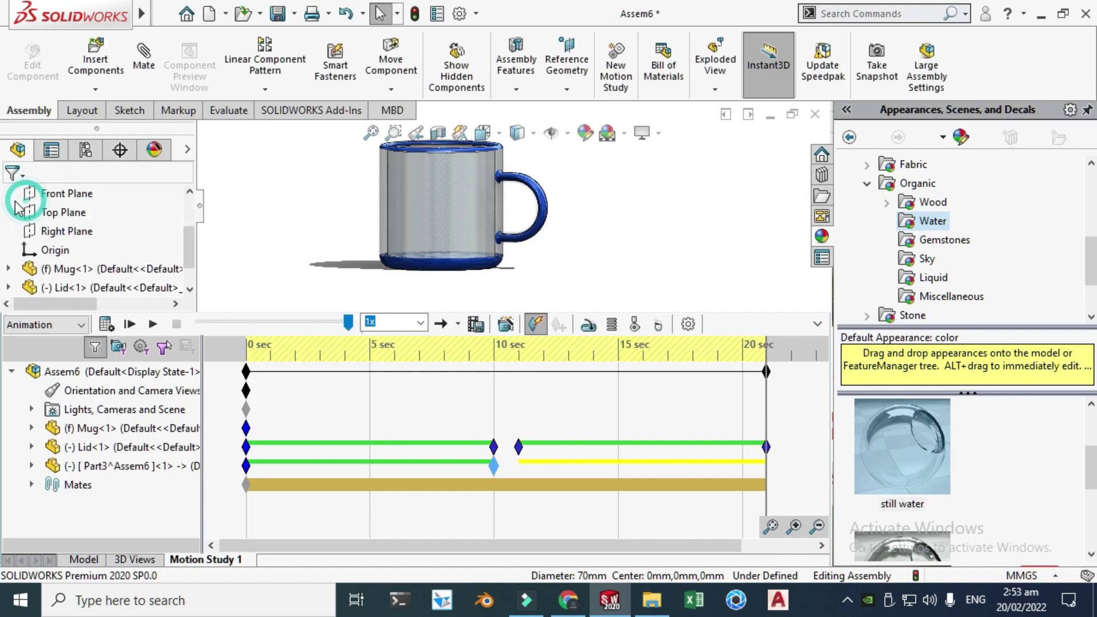
click(106, 325)
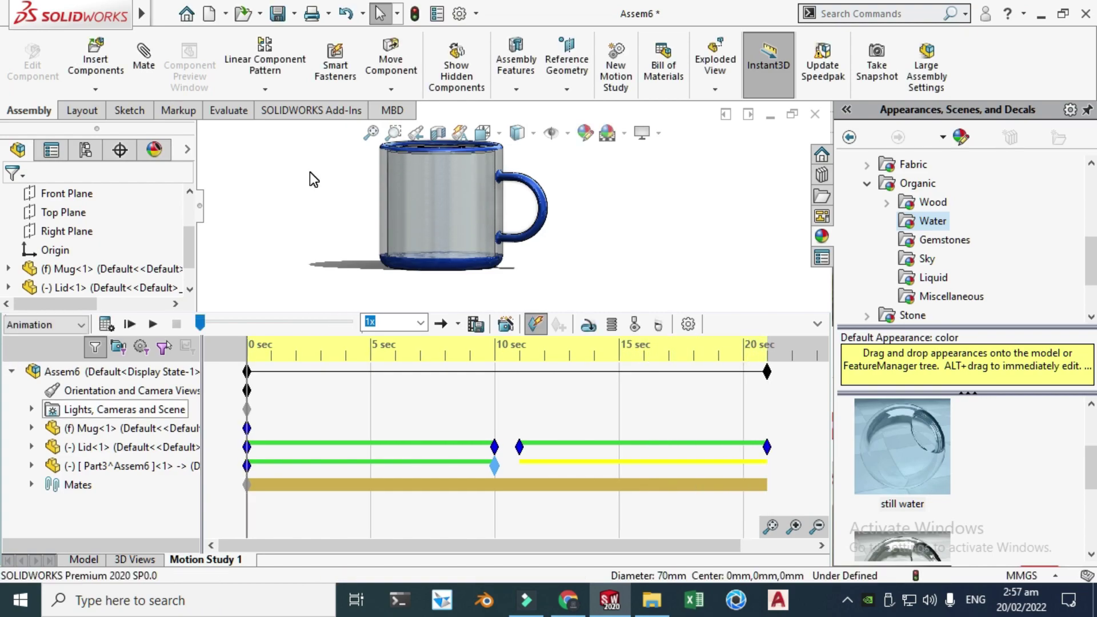
Play the recalculated animation, stop it with water halfway up, and collapse the MotionManager timeline
click(153, 329)
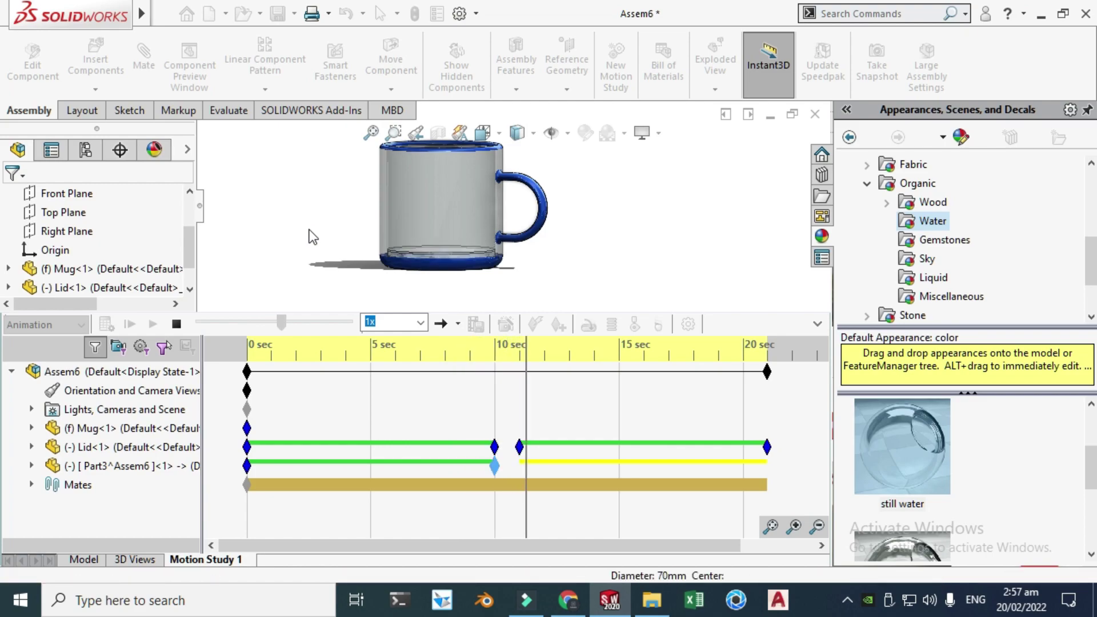
click(174, 324)
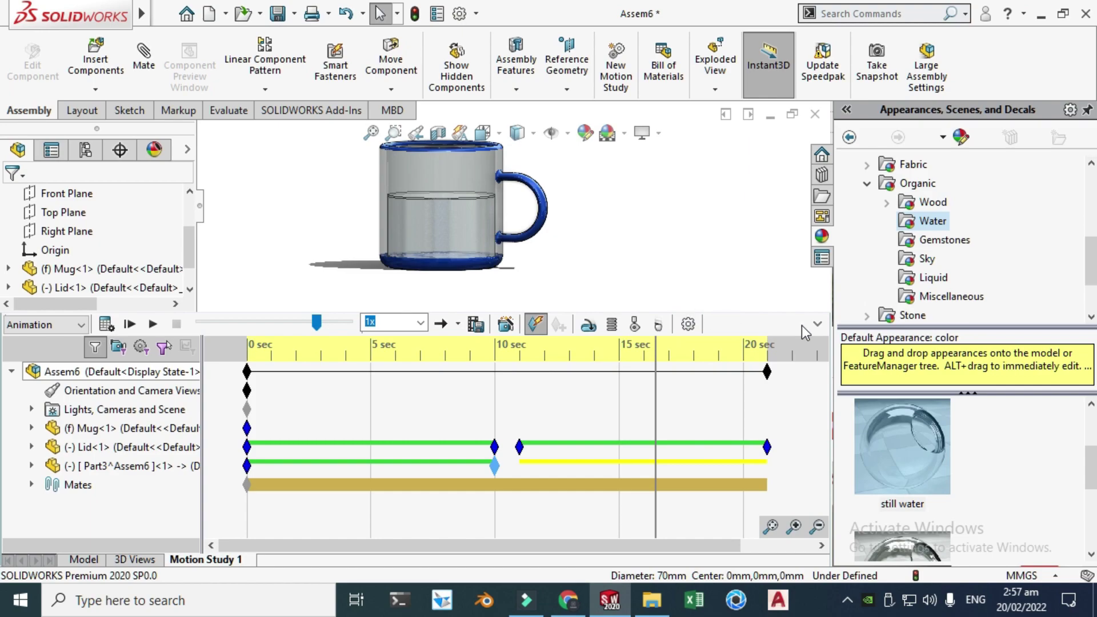
click(817, 324)
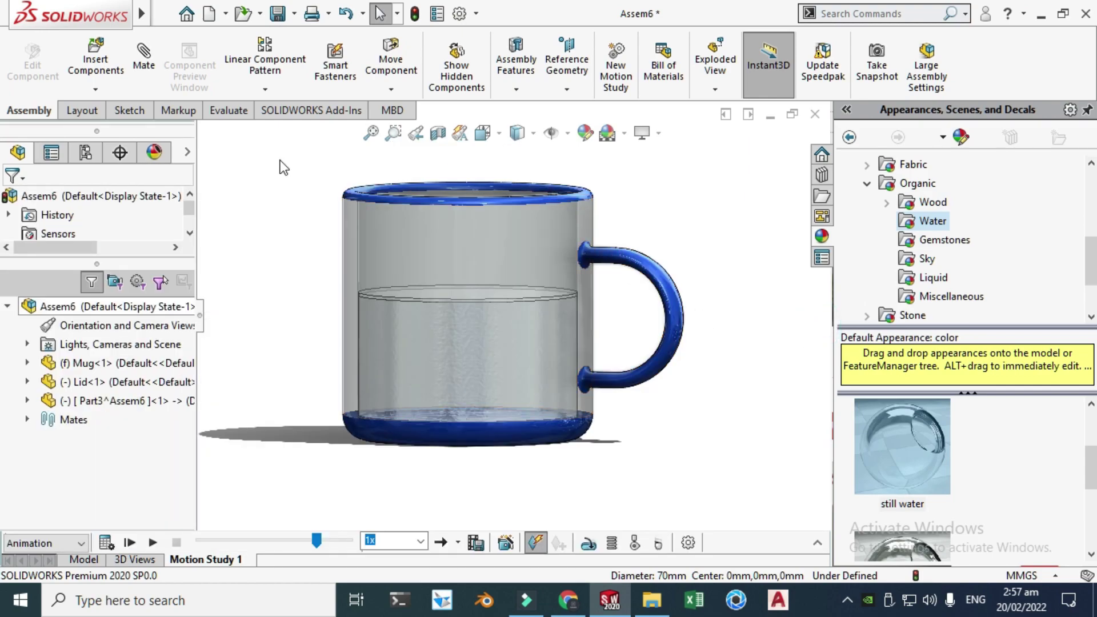
List the still water, blue high gloss plastic and glass sandblasted 01 appearances, then carry glass sandblasted 01 toward the mug
click(154, 154)
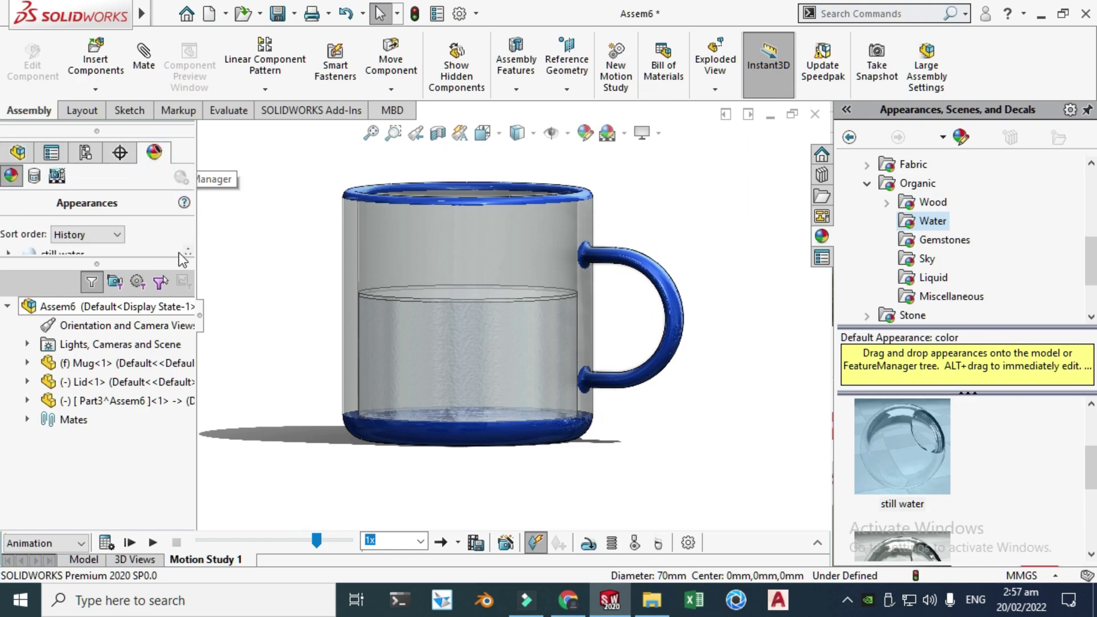
drag(170, 265, 171, 354)
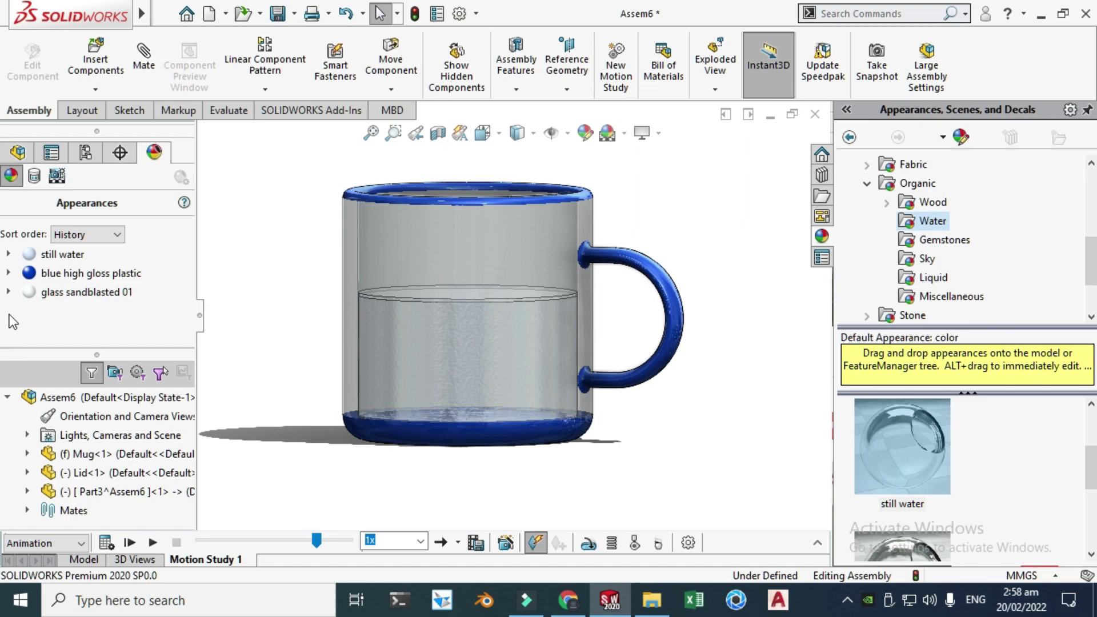
mouse_move(50, 293)
drag(51, 292, 376, 237)
Drop the glass sandblasted 01 appearance onto the mug body
drag(304, 225, 307, 238)
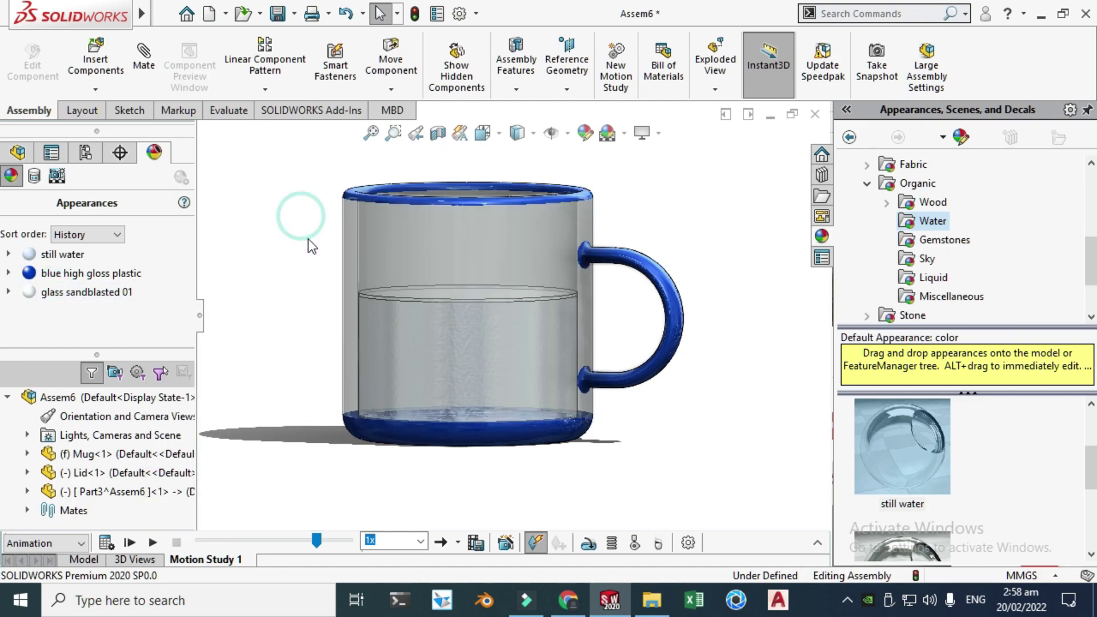